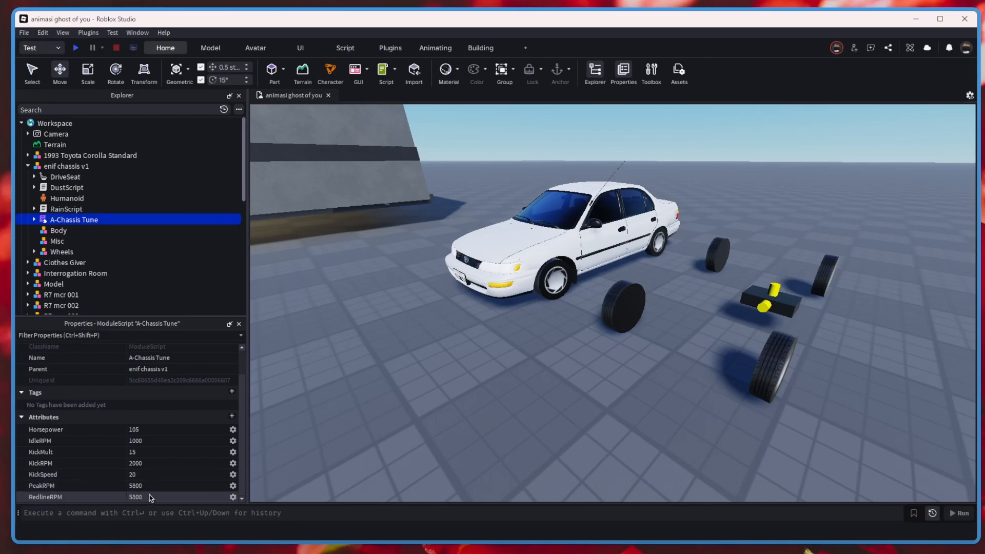
Look over the enif chassis v1 model beside the Toyota Corolla from several angles and inspect its A-Chassis Tune attributes.
click(373, 439)
right_drag(565, 398, 599, 379)
key(w)
key(d)
click(695, 374)
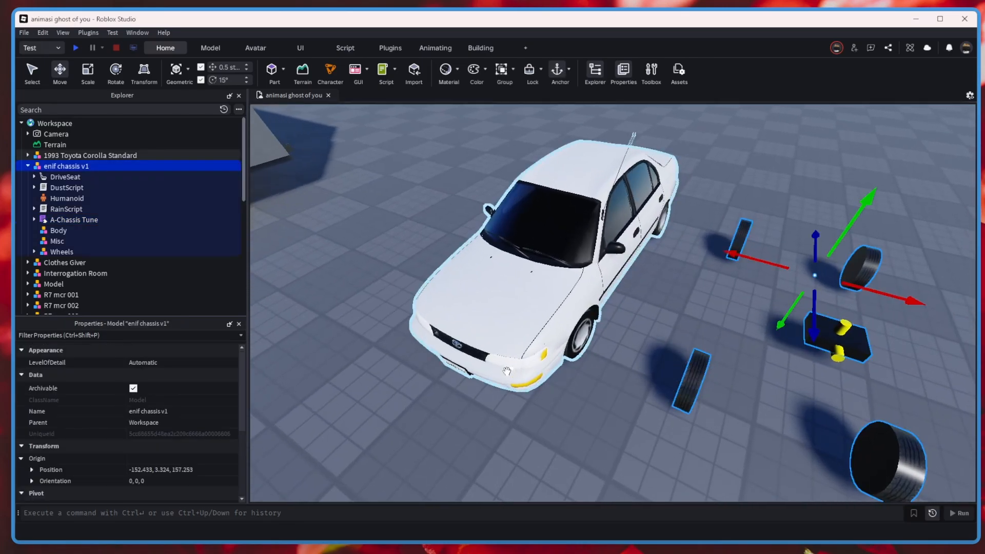
click(605, 438)
right_drag(605, 442, 622, 440)
key(s)
key(d)
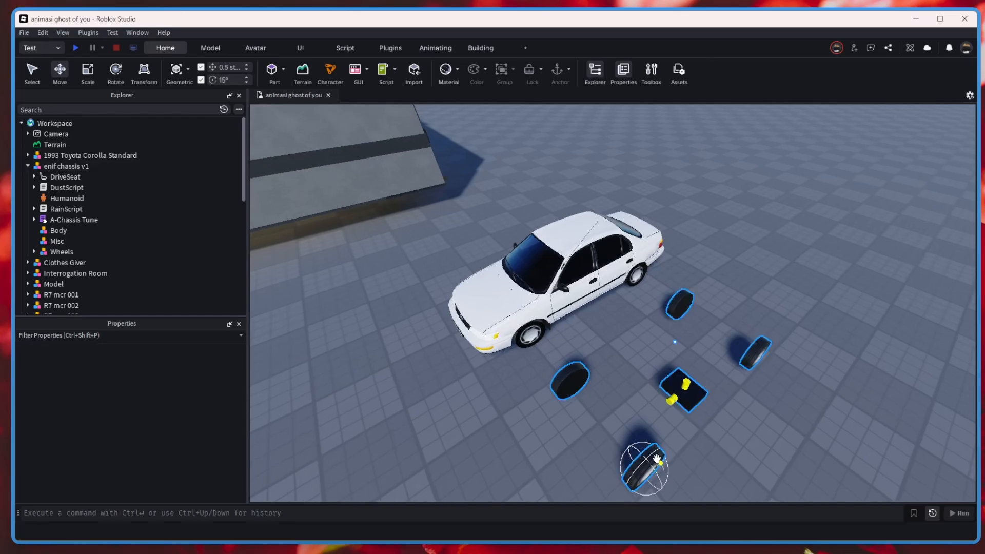
click(650, 464)
key(q)
scroll(140, 410, down, 5)
click(74, 220)
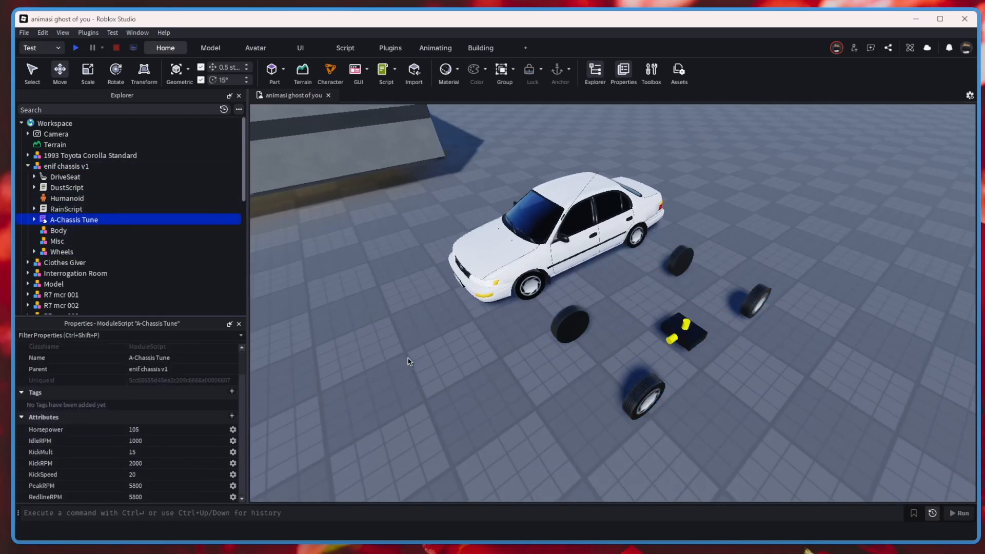
right_drag(427, 353, 434, 351)
key(a)
click(664, 232)
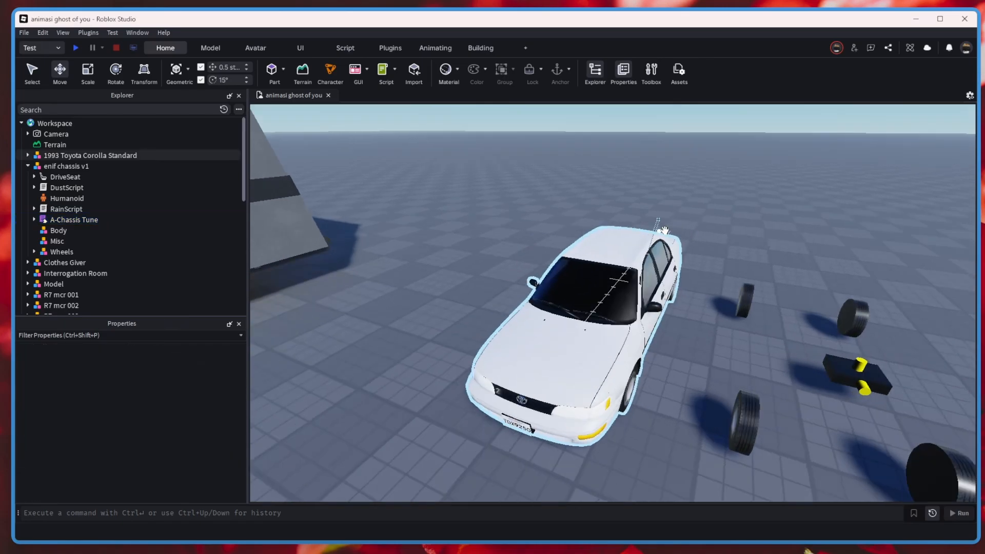
key(a)
right_drag(665, 233, 653, 250)
key(d)
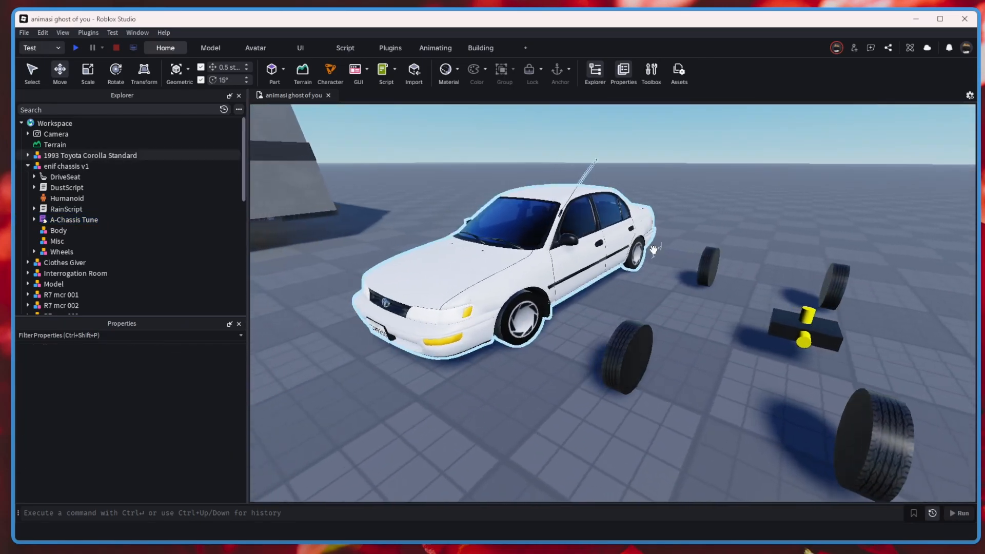
key(w)
key(d)
key(s)
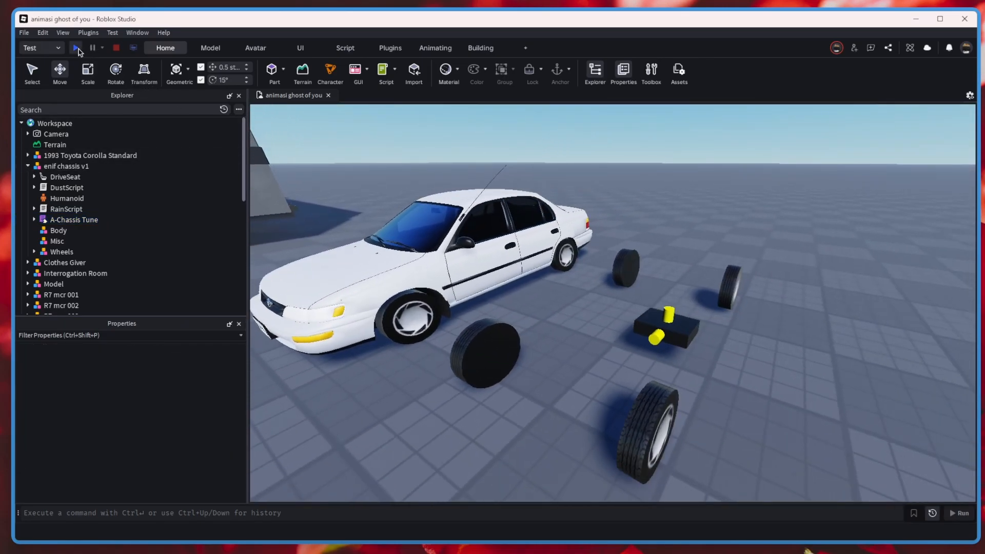
Start a playtest and bring the character into the drive seat of the enif chassis v1.
click(77, 48)
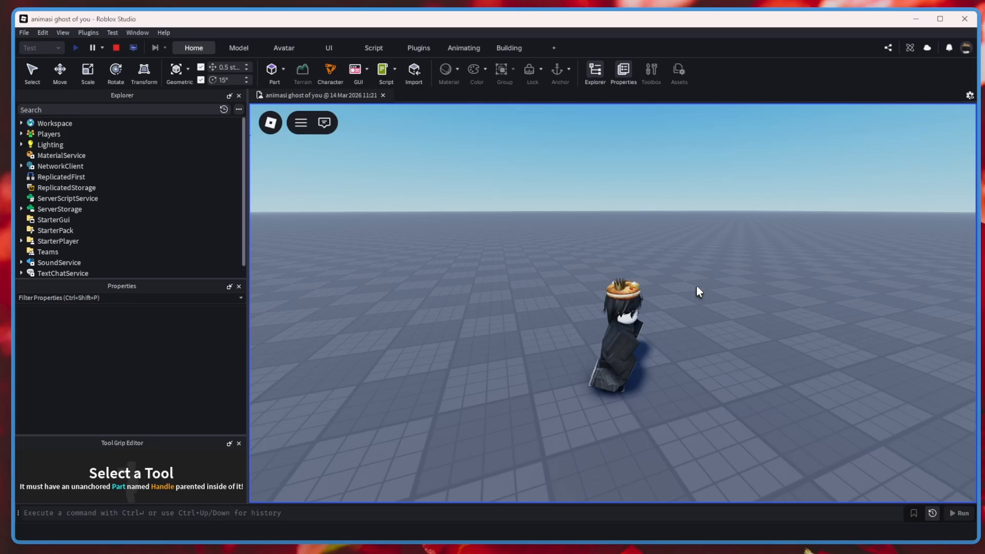
scroll(697, 285, down, 5)
right_drag(696, 284, 696, 285)
key(w)
scroll(696, 284, up, 3)
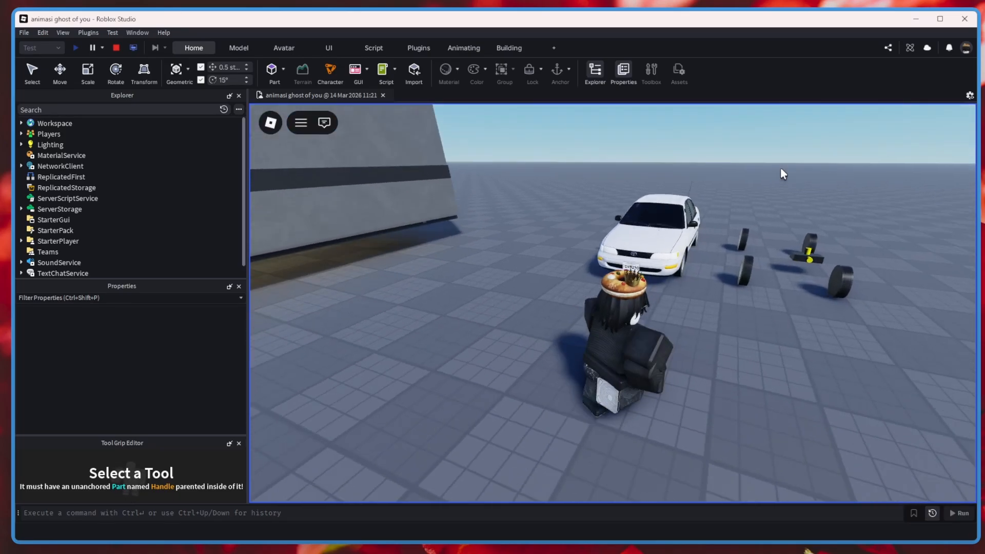
key(d)
right_drag(780, 170, 781, 171)
right_drag(738, 249, 738, 248)
key(w)
key(w)
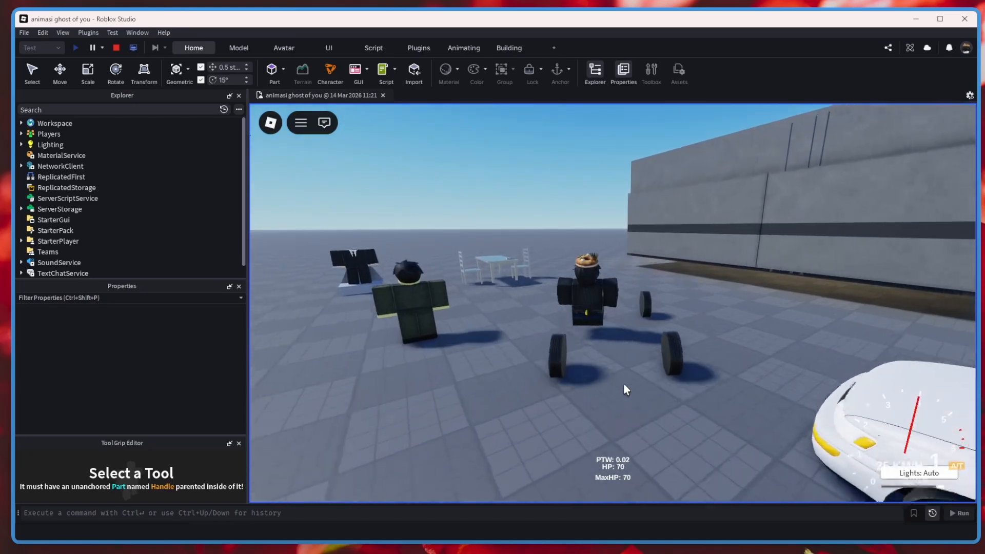
Drive the chassis around the baseplate with turns and braking, and stop the playtest.
key(a)
right_drag(623, 384, 623, 384)
key(a)
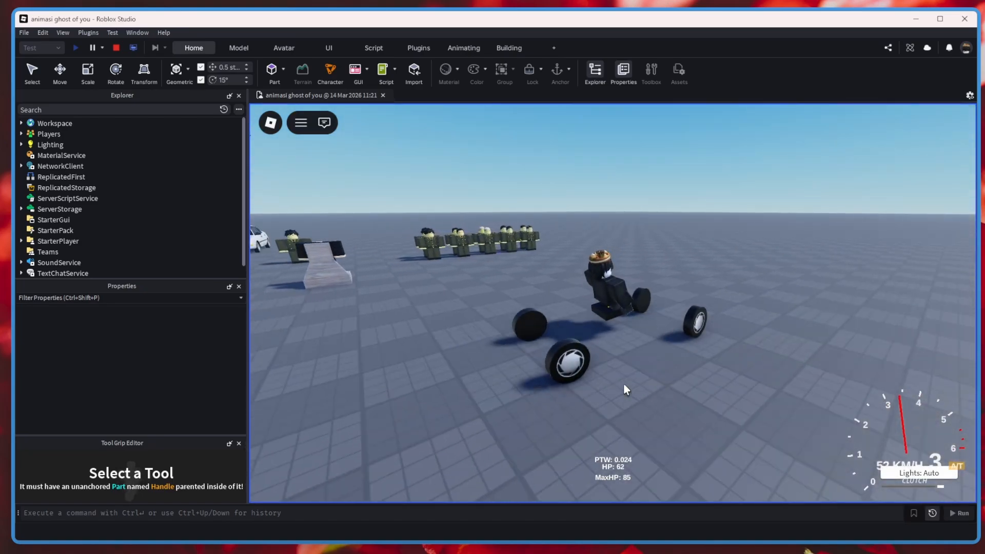
key(s)
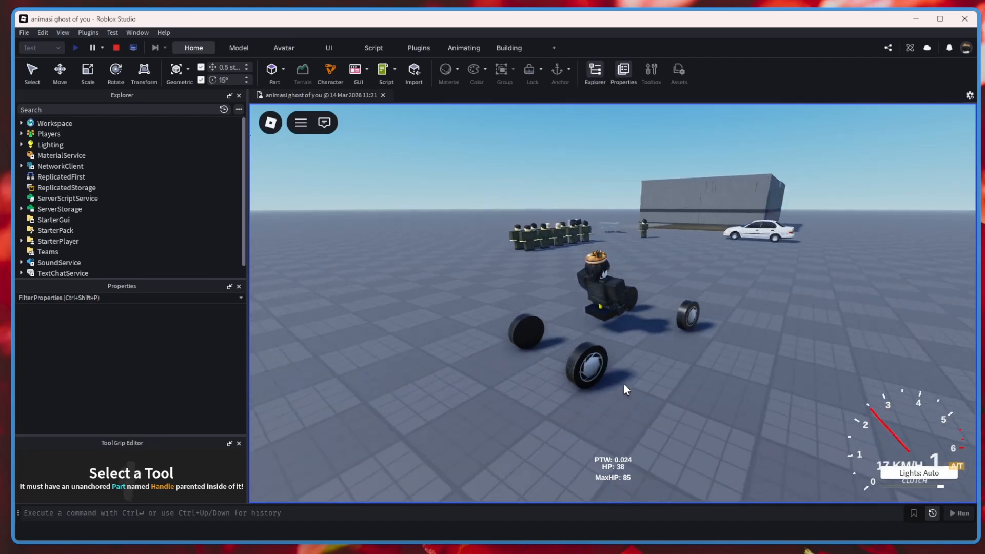
click(116, 47)
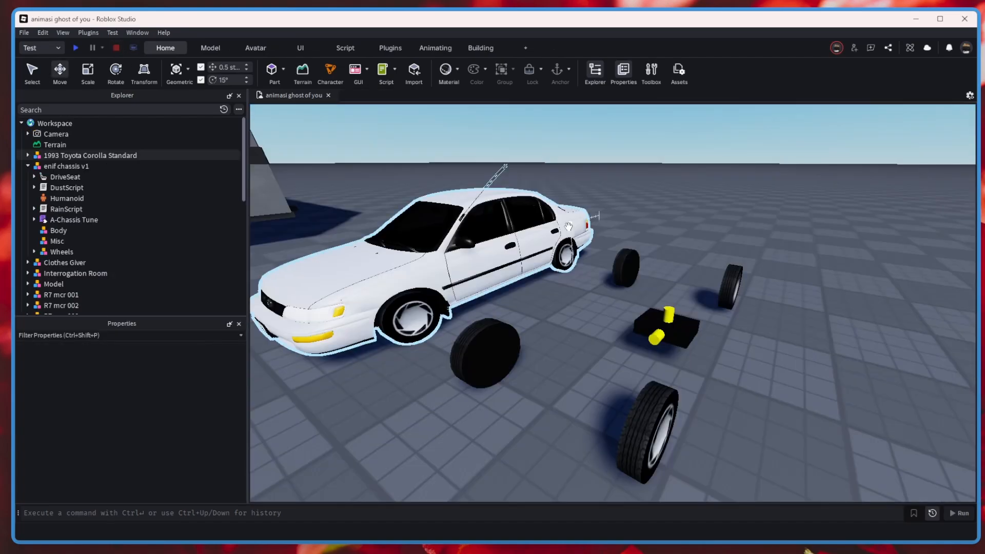
Duplicate the enif chassis v1 model and move the copy about 15.5 studs along X, away from the original.
click(689, 286)
key(ctrl+d)
drag(689, 286, 771, 259)
click(277, 417)
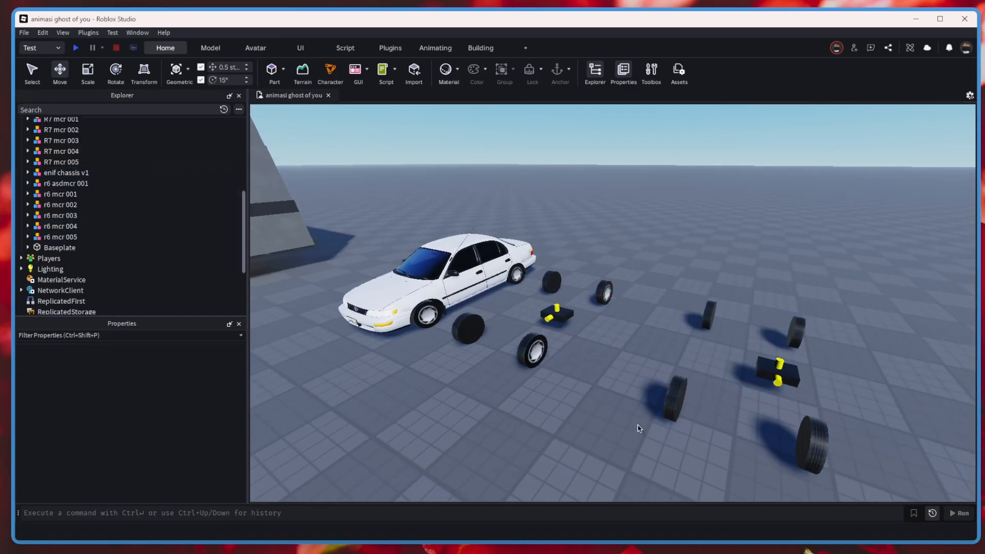
Raise the Horsepower attribute in the A-Chassis Tune of the copied enif chassis v1.
click(669, 403)
click(29, 174)
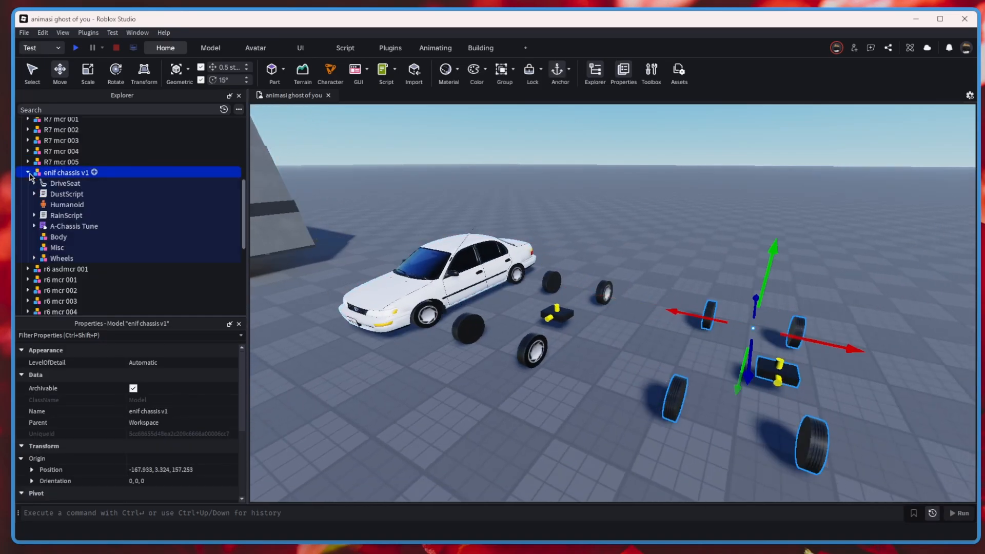
click(30, 174)
click(30, 173)
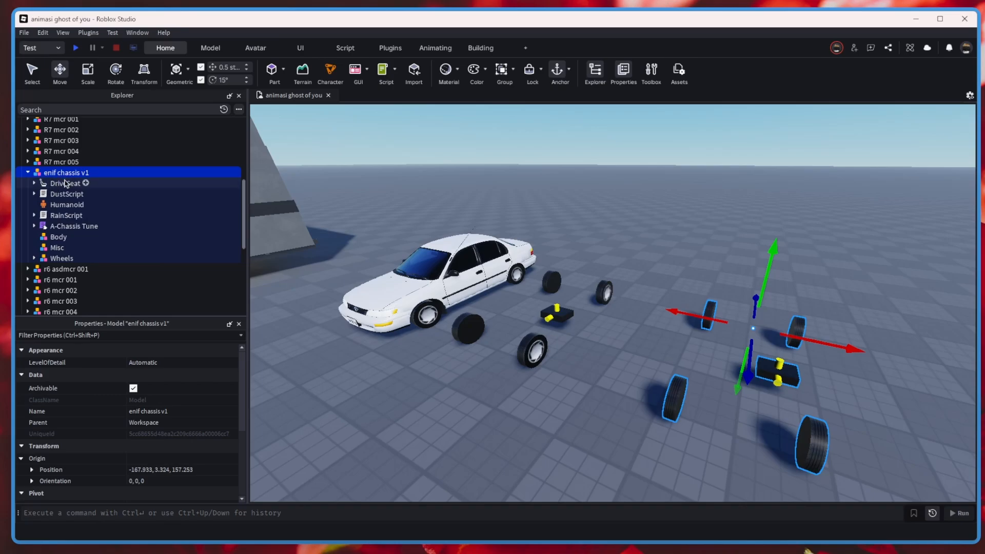
click(77, 226)
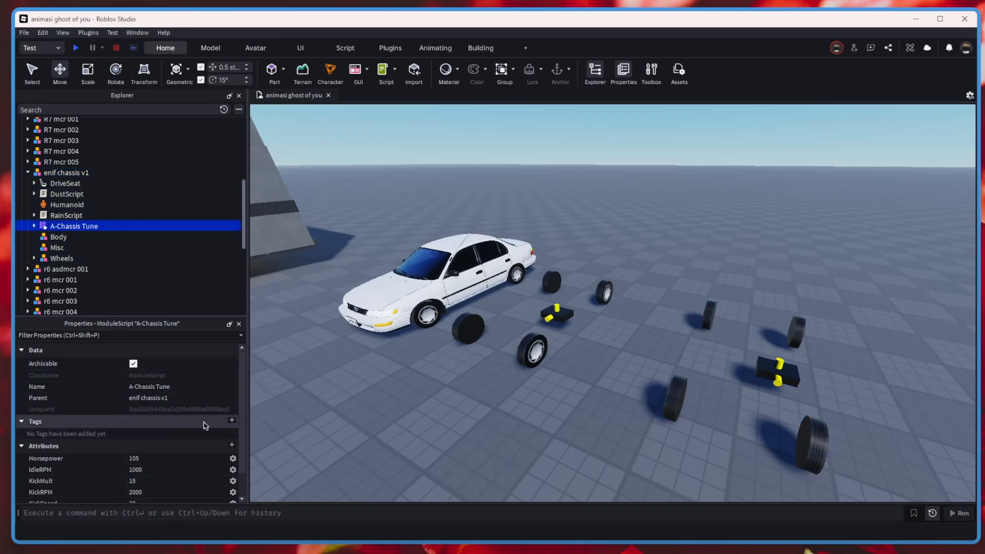
scroll(185, 427, down, 1)
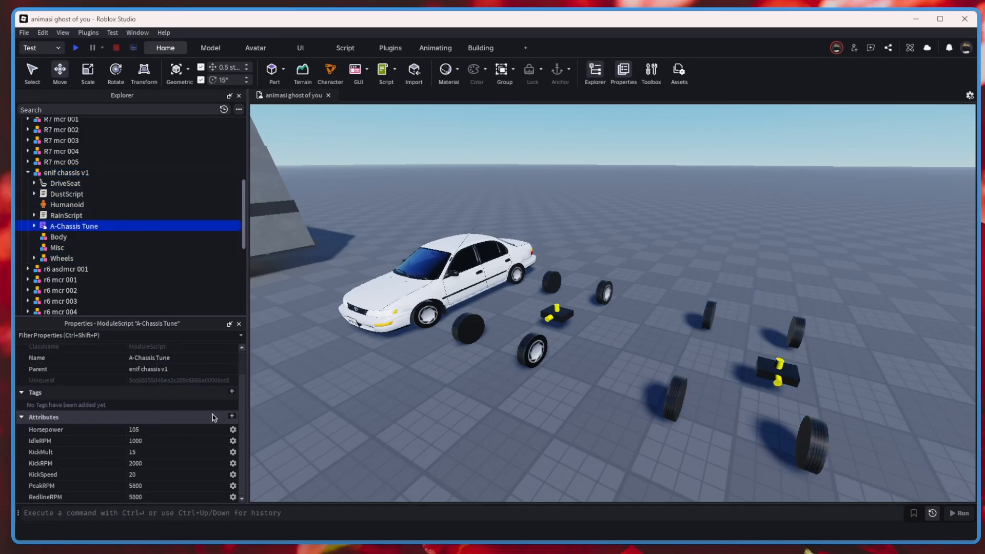
click(162, 431)
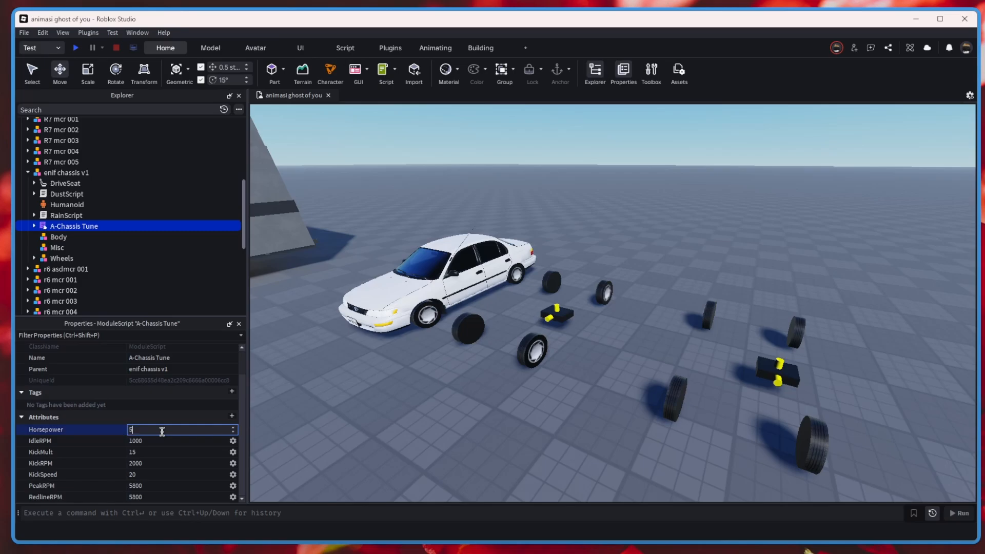
click(623, 391)
Switch the playtest mode to Test Here, start it beside the copied chassis and get into its drive seat.
key(w)
key(d)
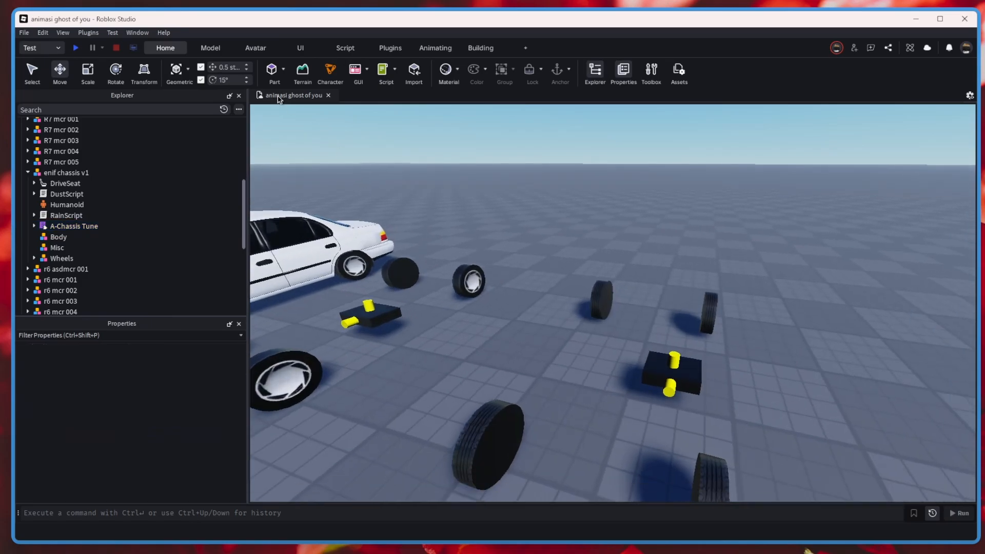
click(60, 51)
click(56, 76)
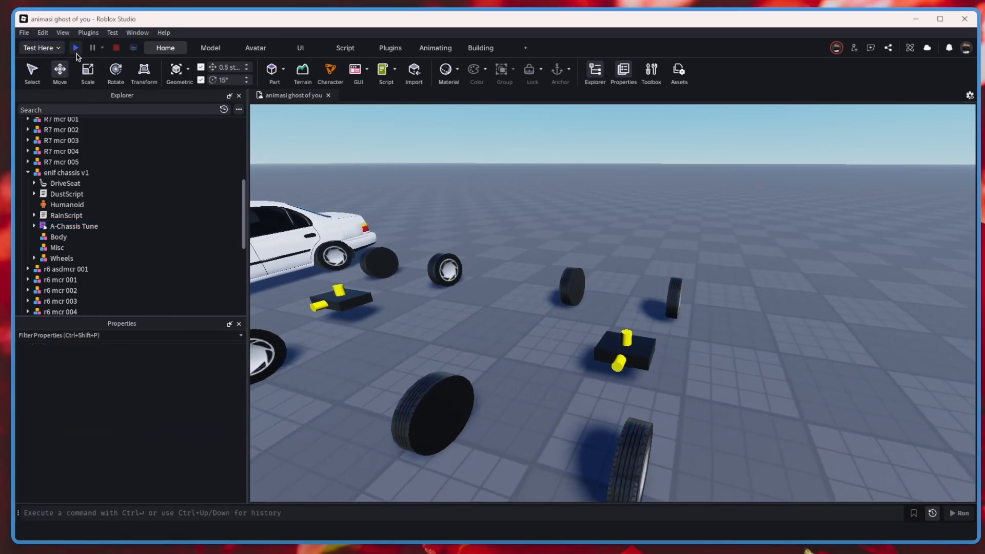
click(76, 48)
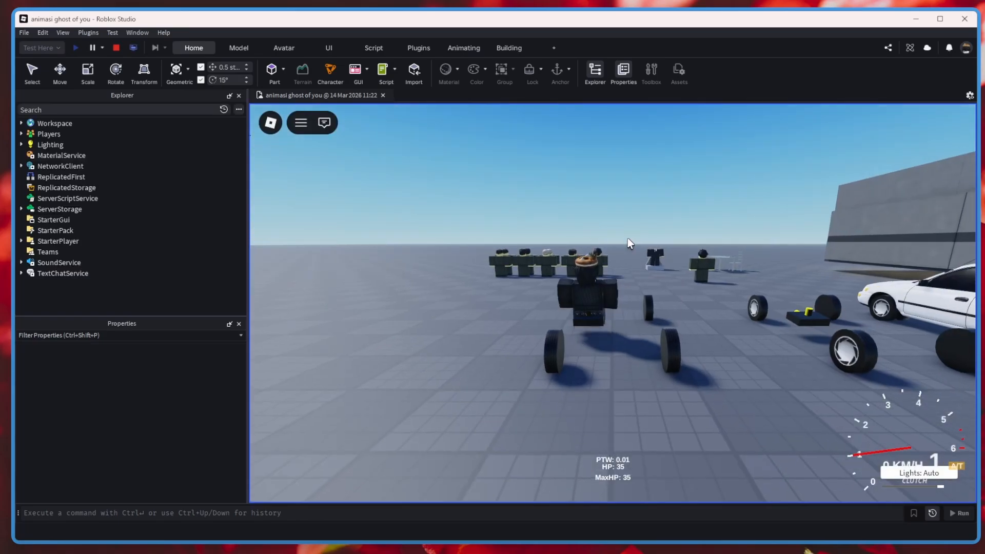
key(w)
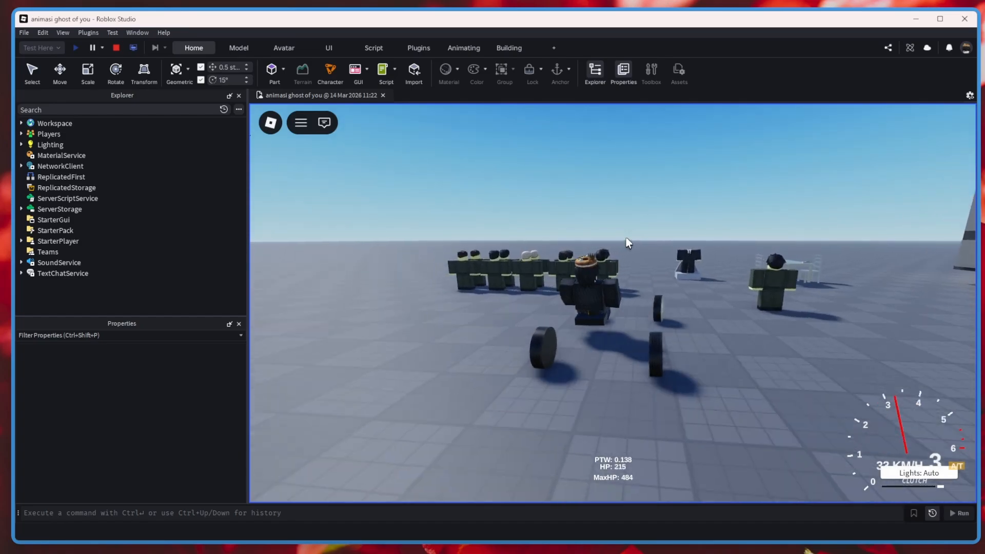
Test the copied chassis at high speed, forward and in reverse, and stop the playtest.
key(s)
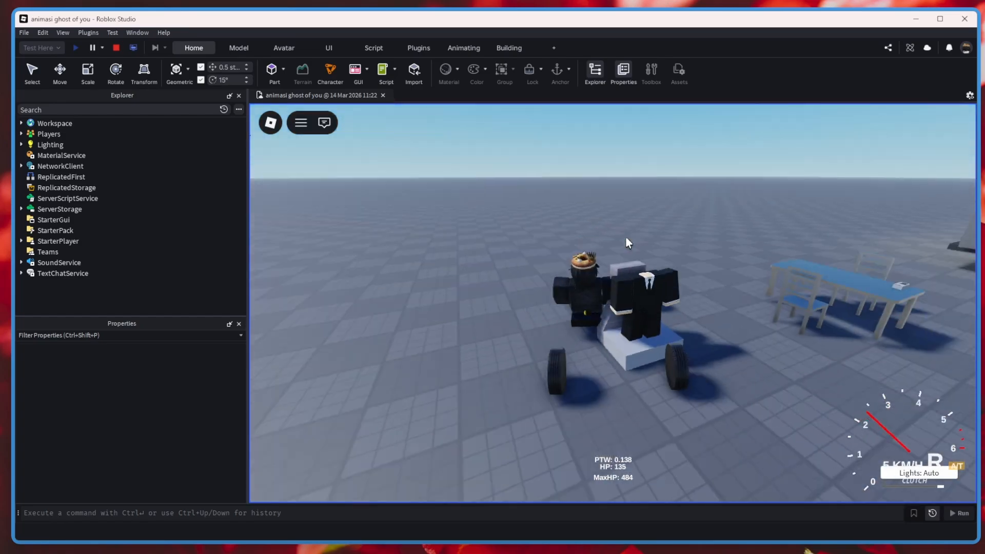
key(w)
key(super+shift+s)
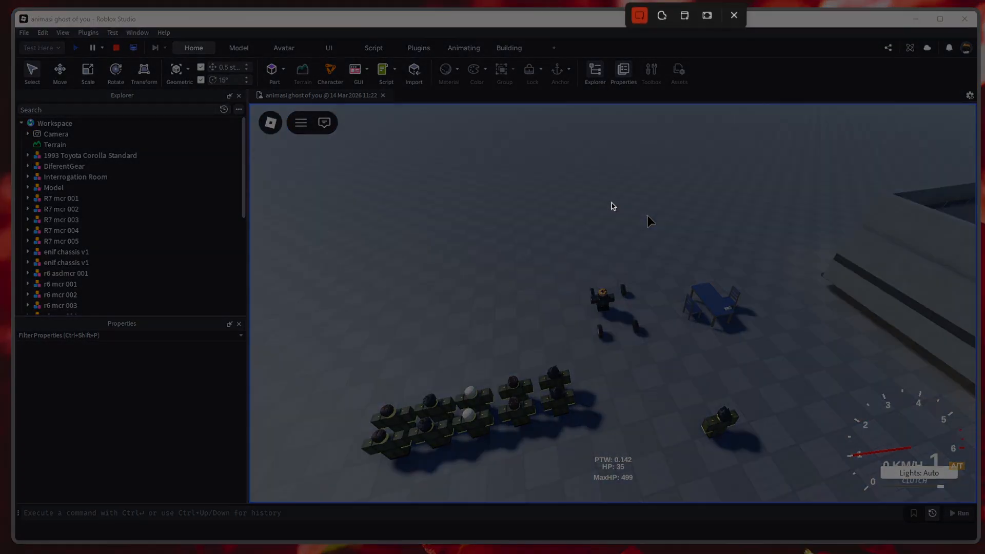
key(Escape)
key(w)
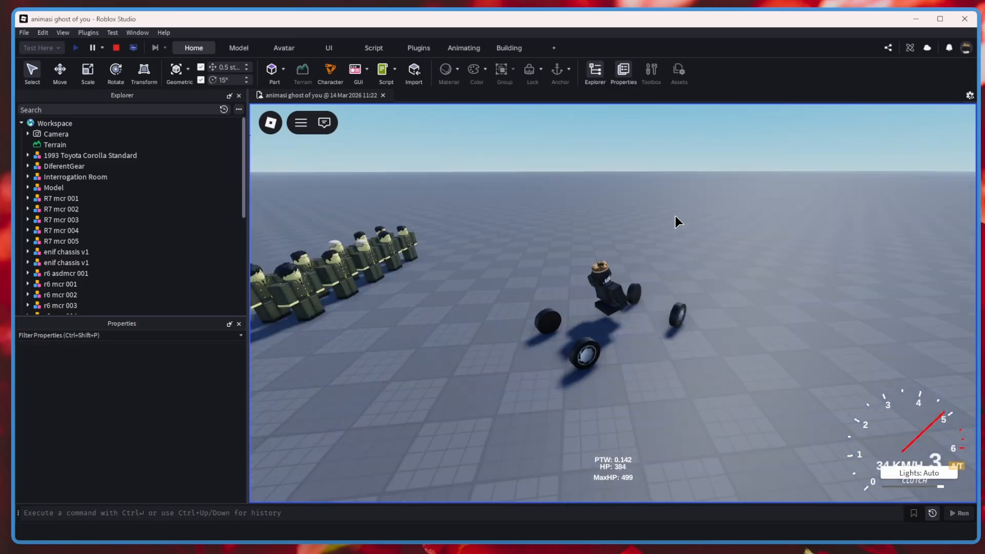
right_drag(615, 215, 603, 201)
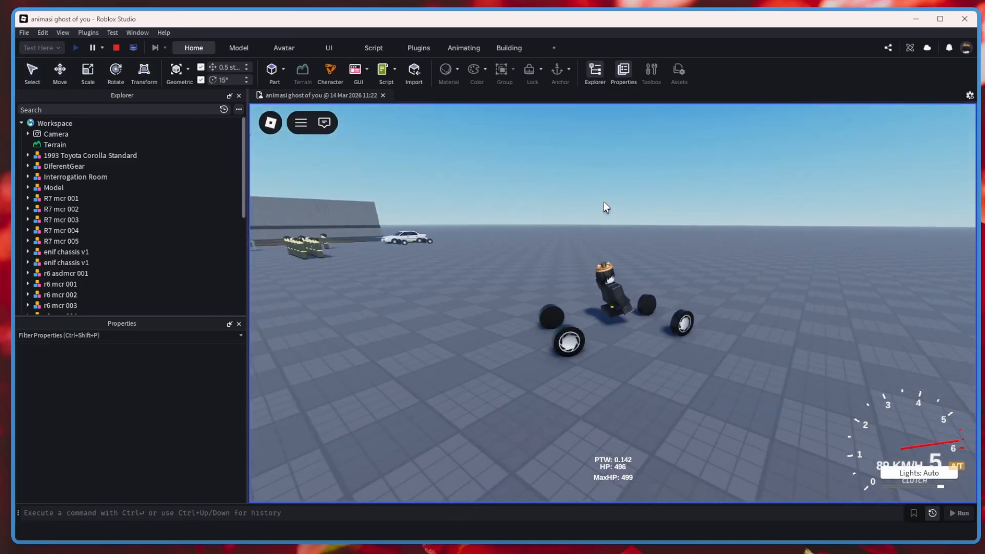
scroll(667, 215, up, 3)
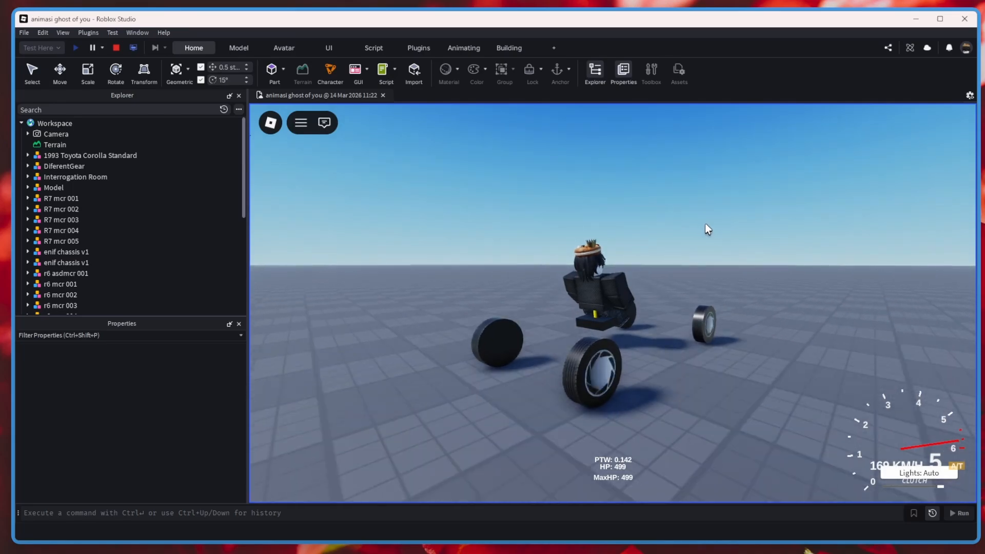
right_drag(705, 224, 705, 223)
key(s)
key(a)
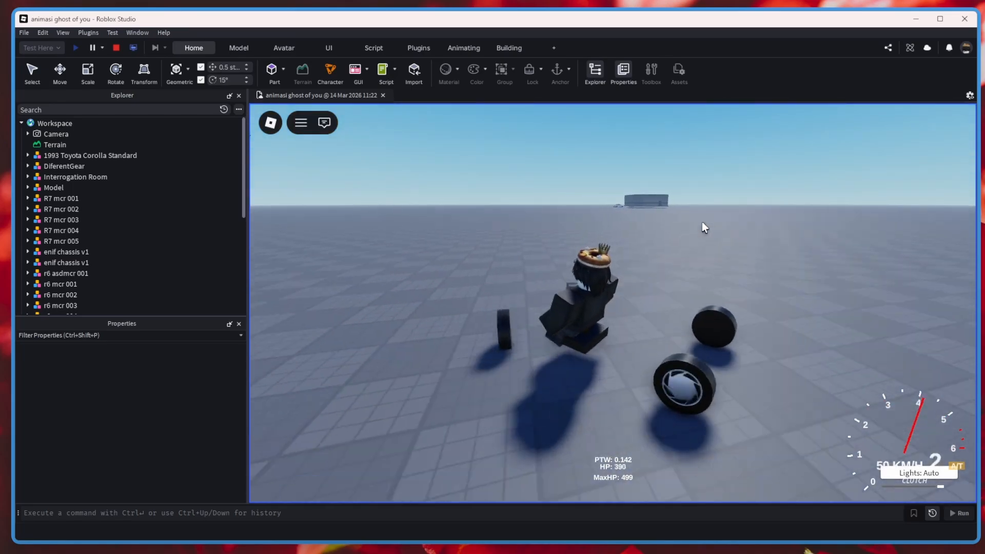
click(116, 49)
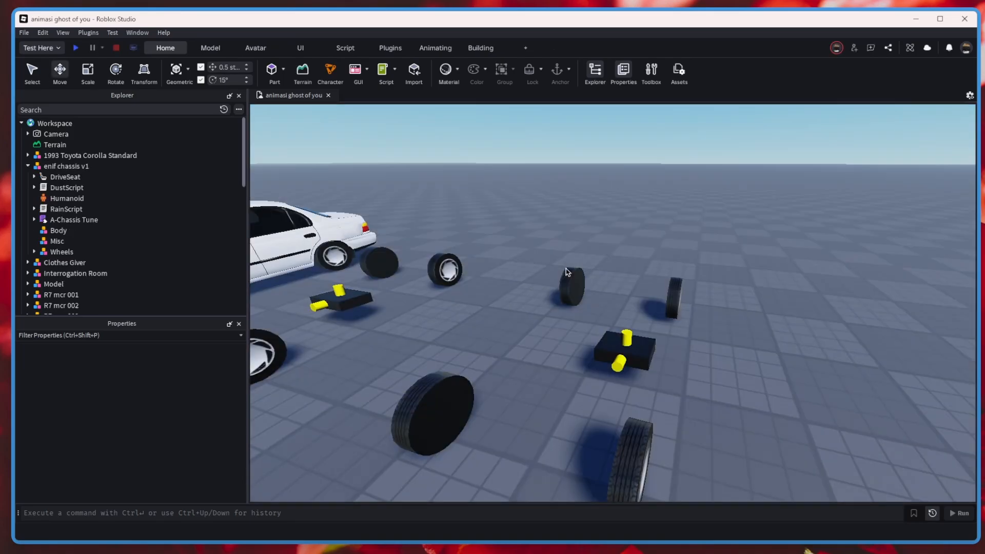
Delete the copied enif chassis v1 model.
scroll(667, 287, down, 5)
click(677, 298)
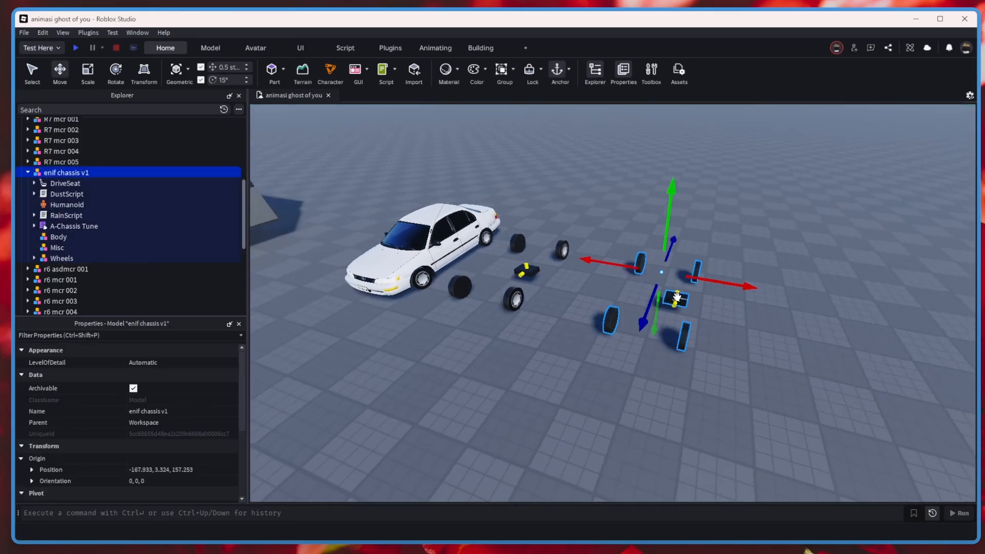
key(Delete)
Search the Creator Store in the Toolbox for "a chassis".
scroll(598, 138, up, 2)
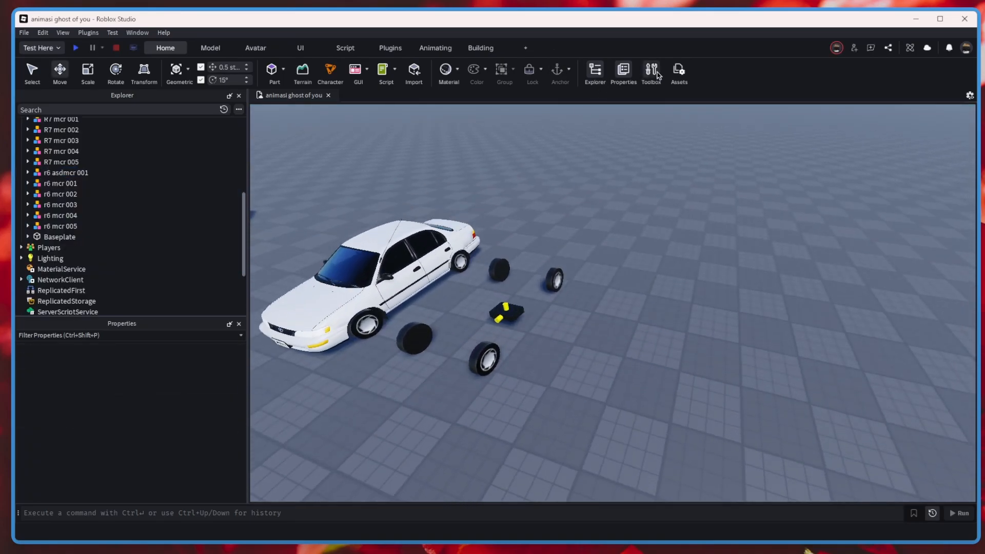
click(652, 71)
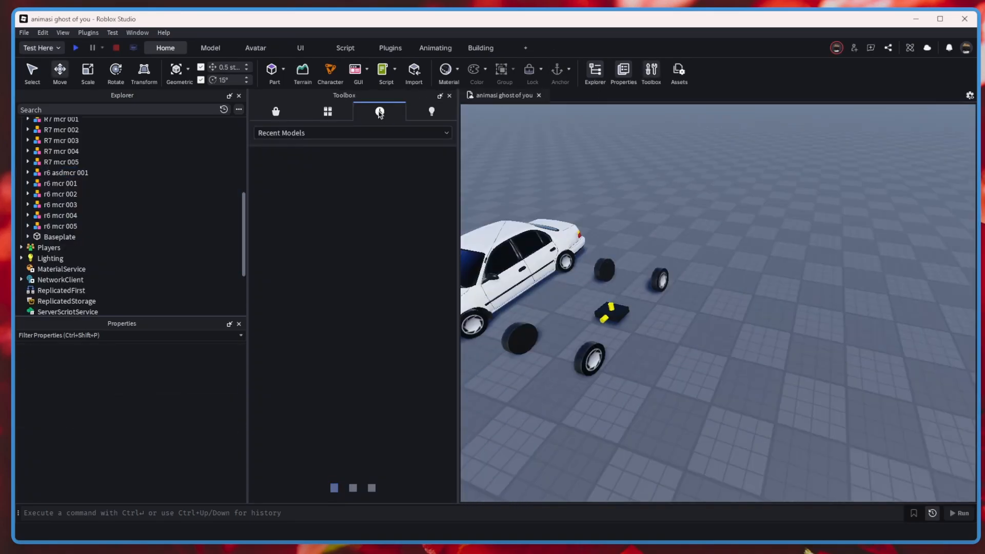
click(277, 112)
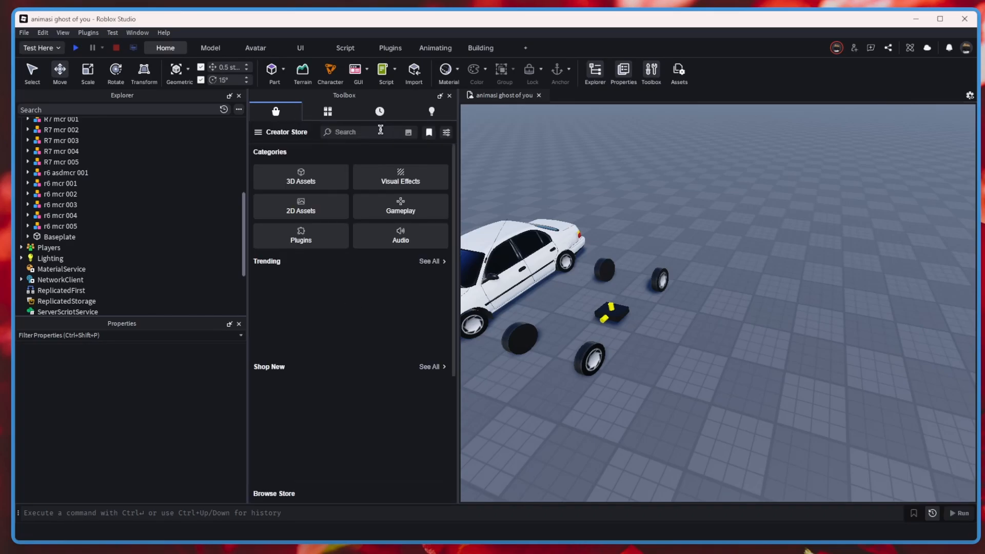
click(380, 130)
text(a chassis)
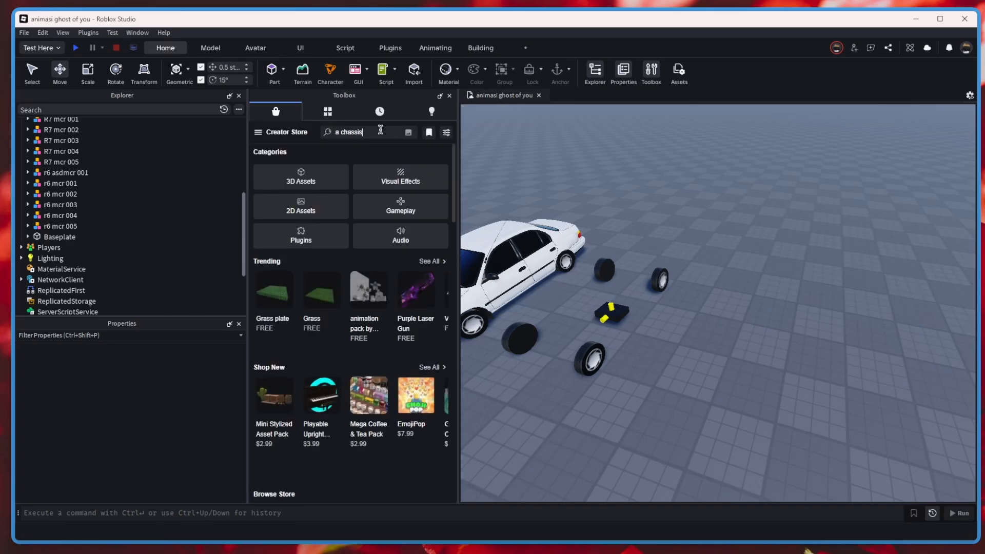
key(Return)
Insert the free A-Chassis 6 C Version 1.5 model near the existing chassis, accept its scripts and close the Toolbox.
right_drag(722, 211, 712, 210)
drag(274, 232, 714, 310)
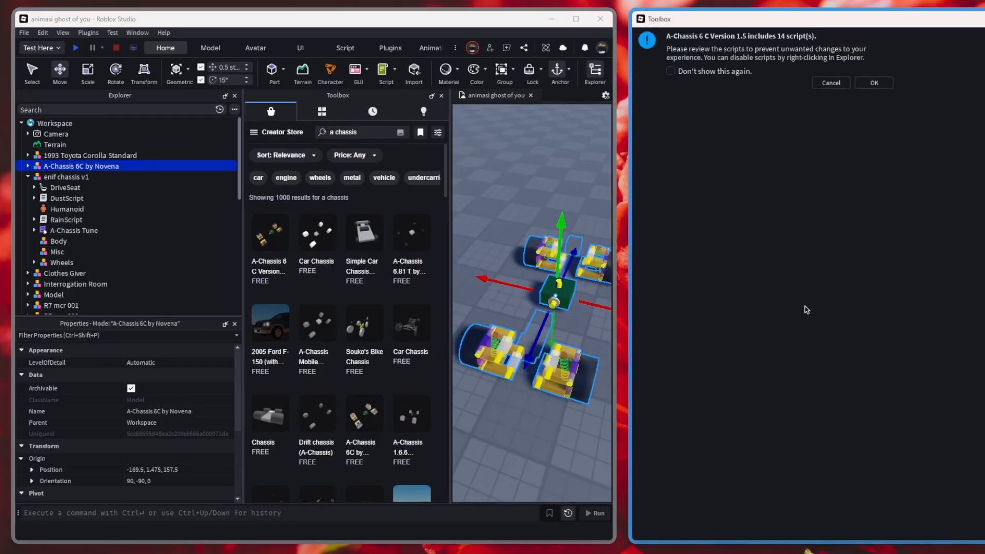
click(874, 82)
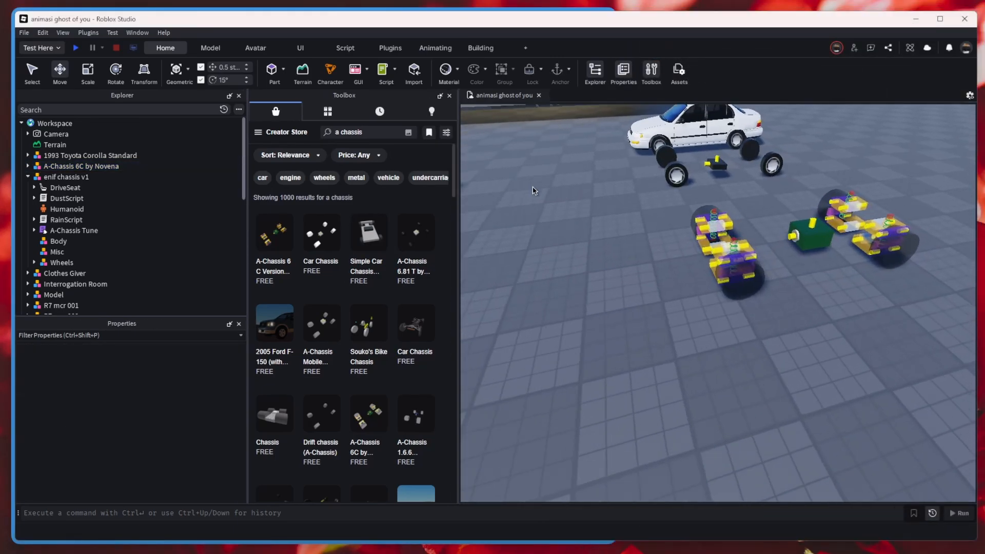
click(449, 95)
Inspect the A-Chassis 6C model in the viewport, collapsing its Wheels group and selecting its A-Chassis Tune script.
scroll(647, 296, up, 3)
click(648, 296)
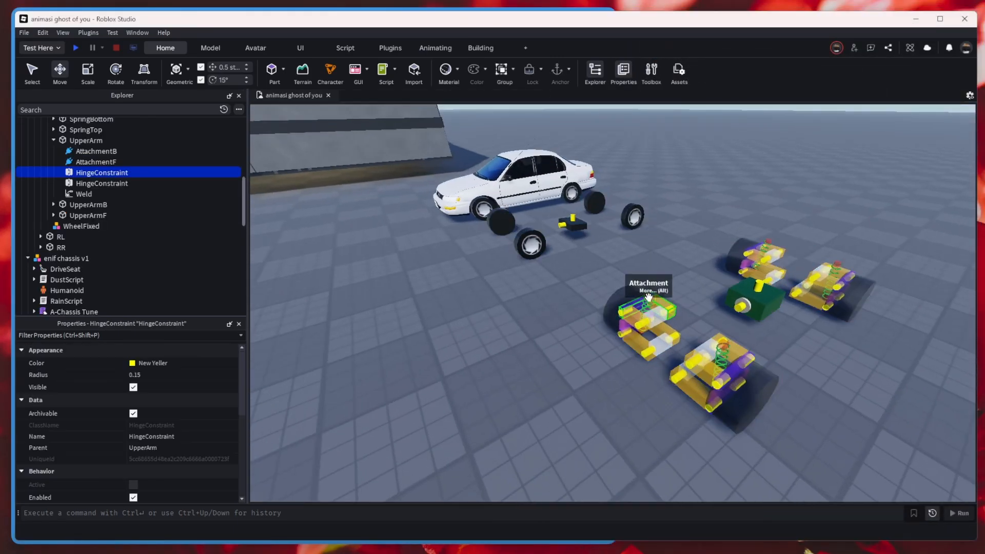
click(648, 296)
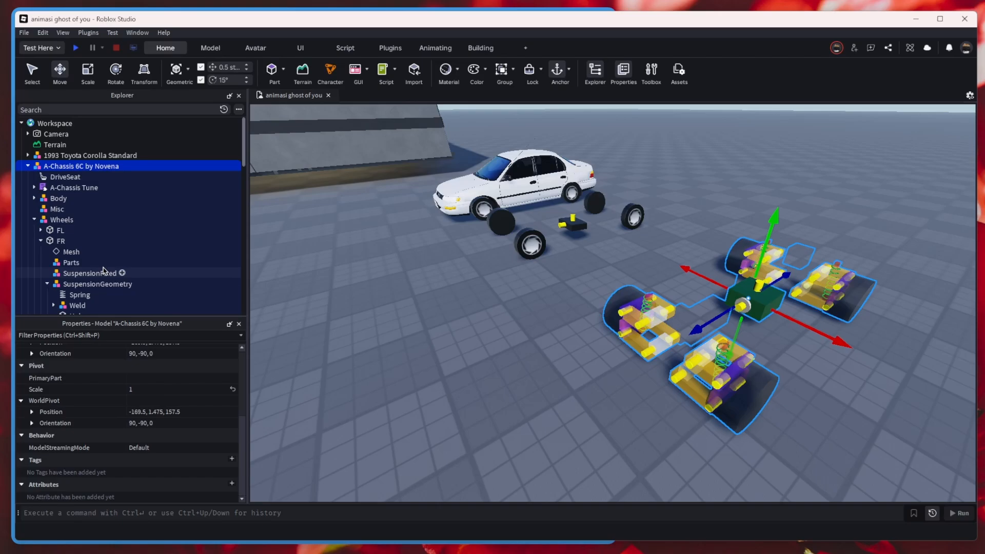
click(35, 219)
click(74, 188)
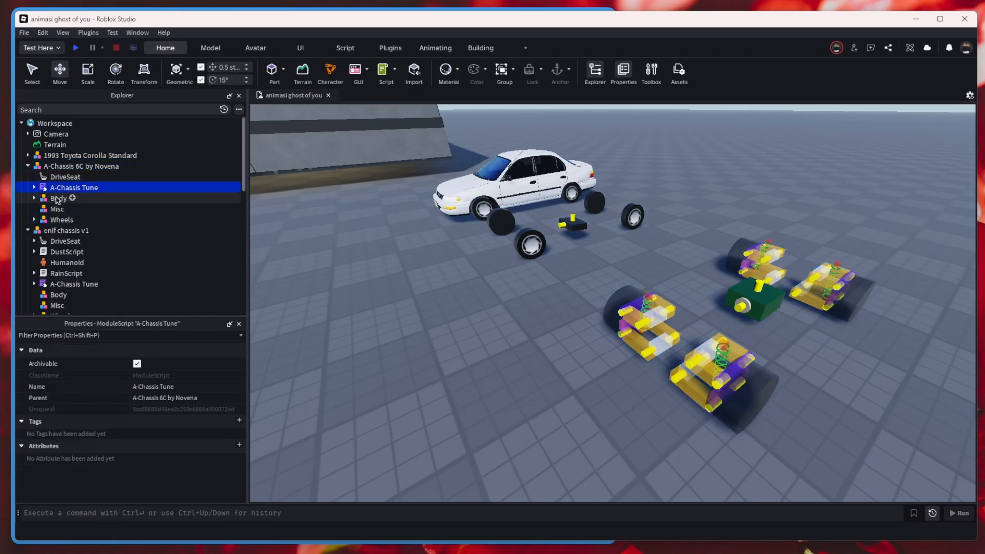
right_drag(317, 377, 368, 355)
click(563, 333)
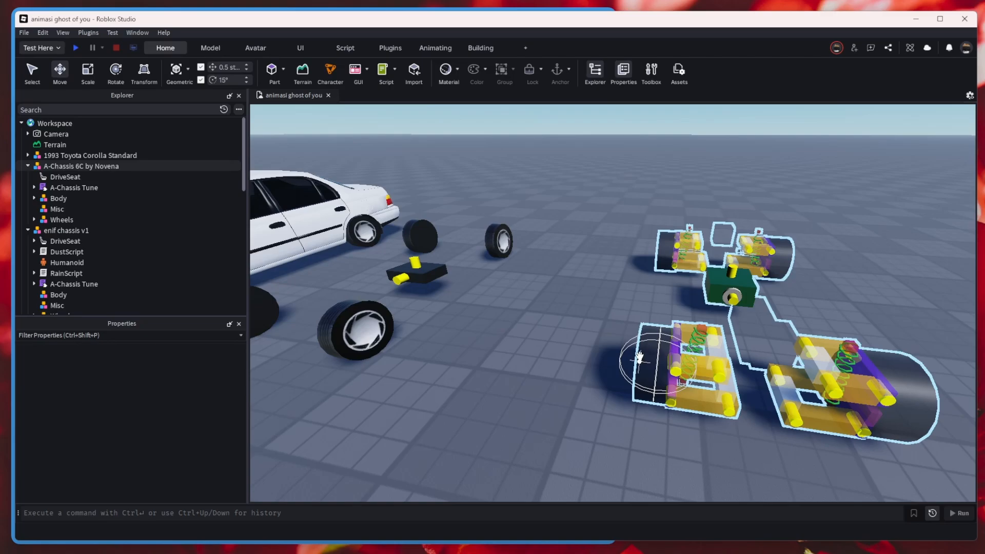
Open the enif chassis v1's A-Chassis Tune script, find "horsepower" to examine how its value is read, and close the script.
click(66, 230)
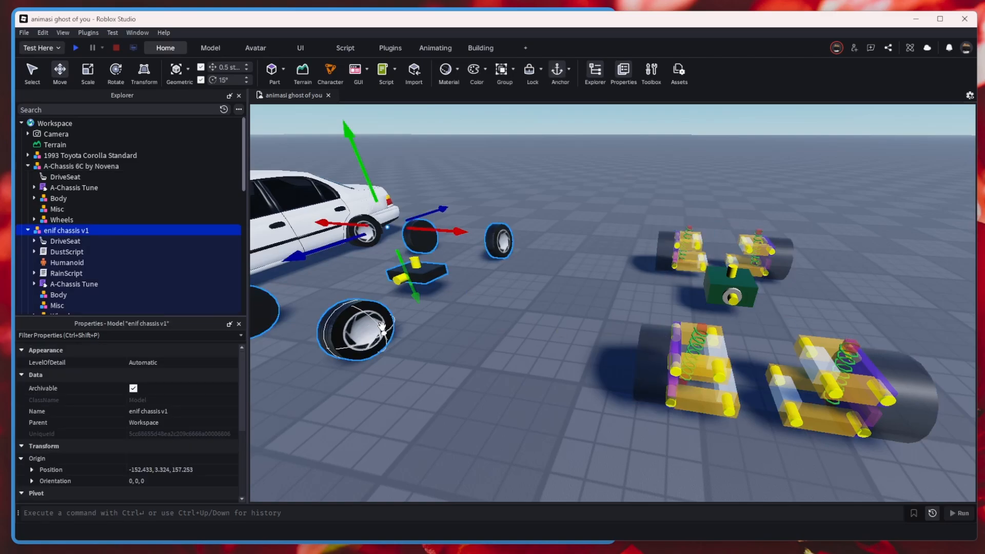
double_click(80, 285)
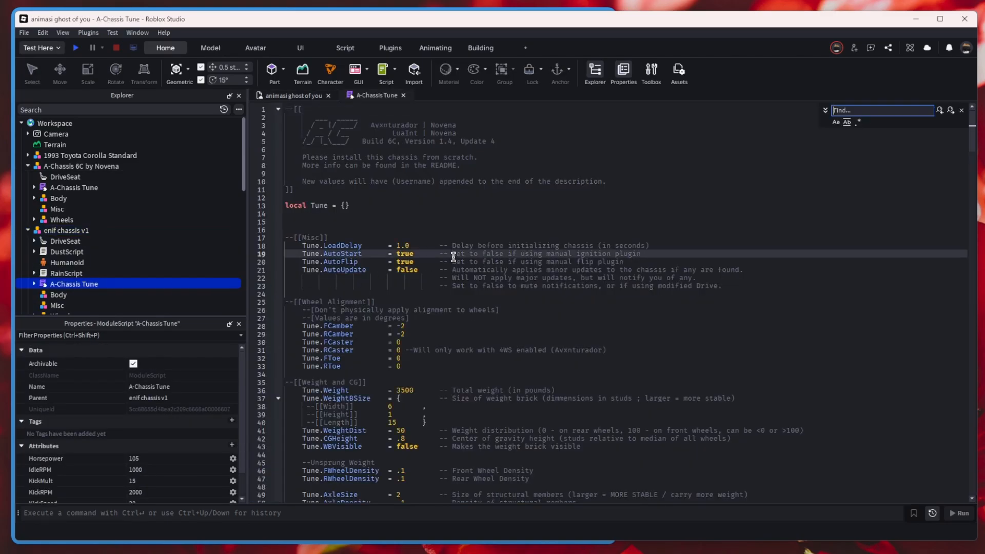
text(horsepower)
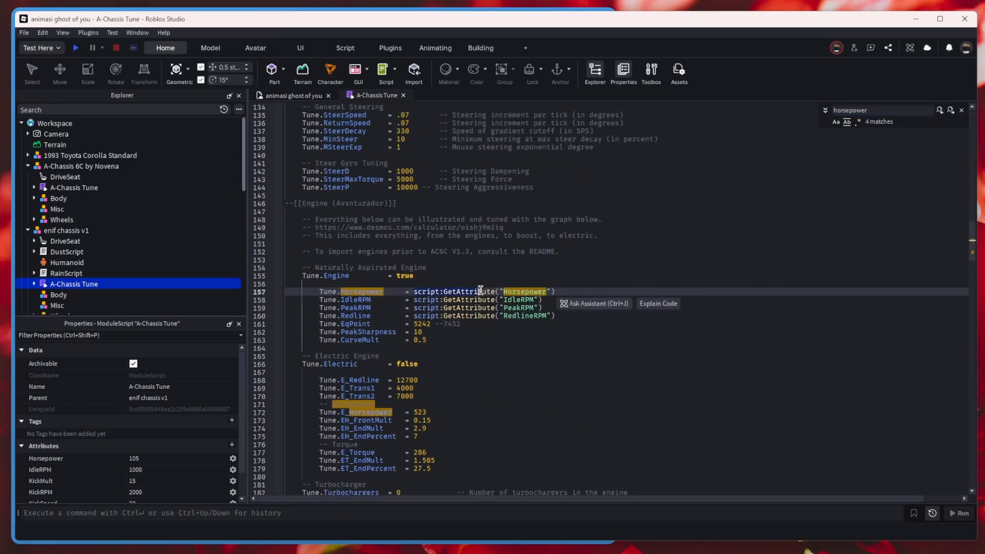
click(522, 292)
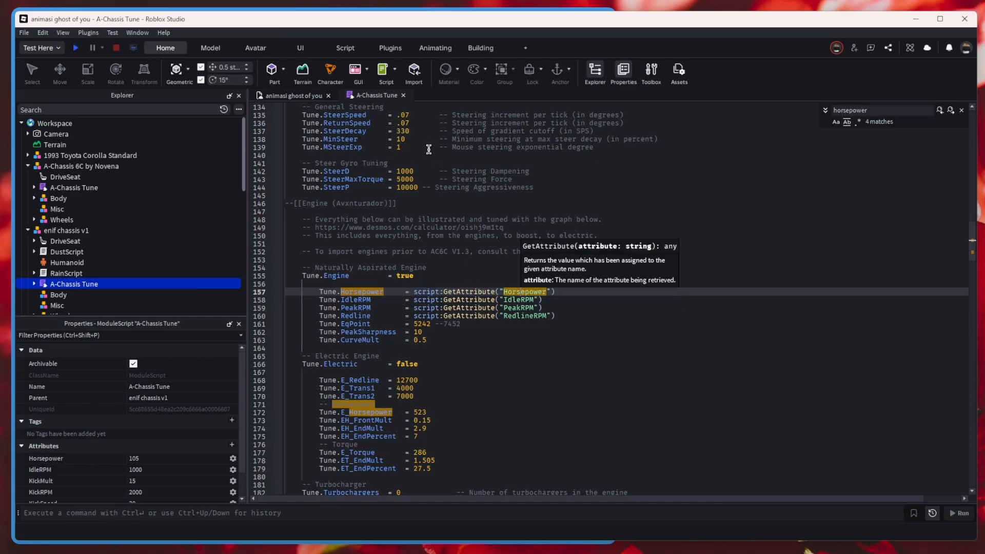
click(403, 97)
Start a new attribute of type number on the A-Chassis 6C model's A-Chassis Tune script.
right_drag(721, 287, 741, 360)
click(741, 360)
click(653, 392)
scroll(192, 416, down, 3)
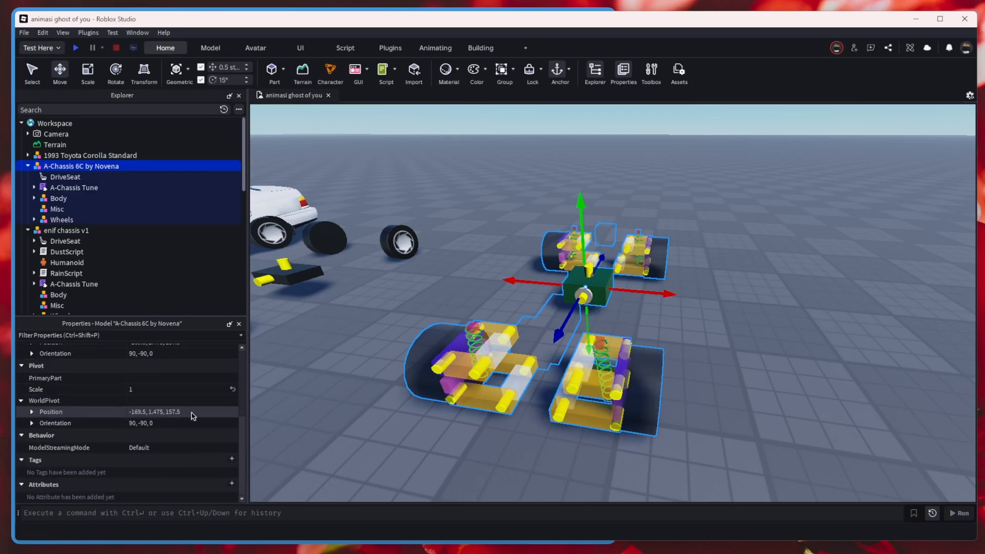
scroll(193, 417, up, 3)
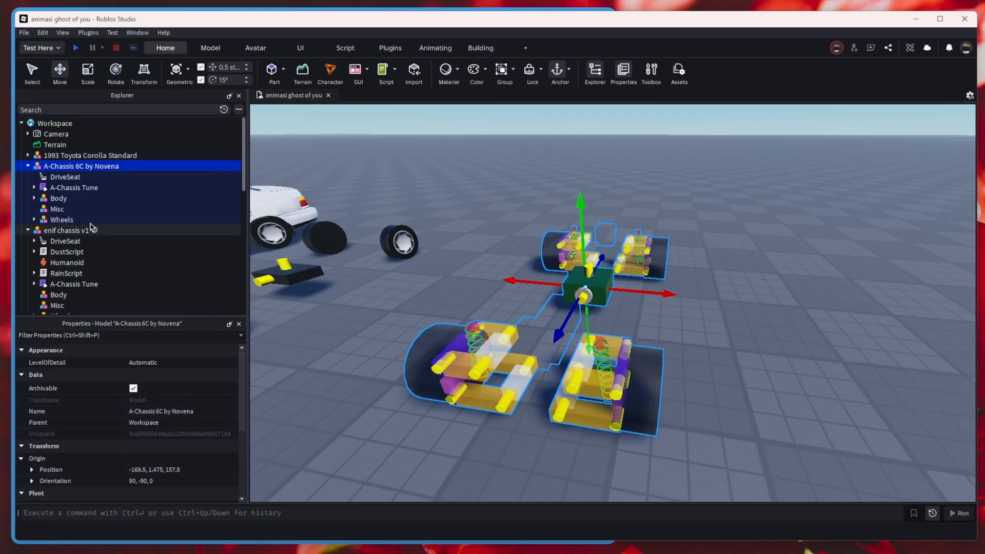
click(71, 188)
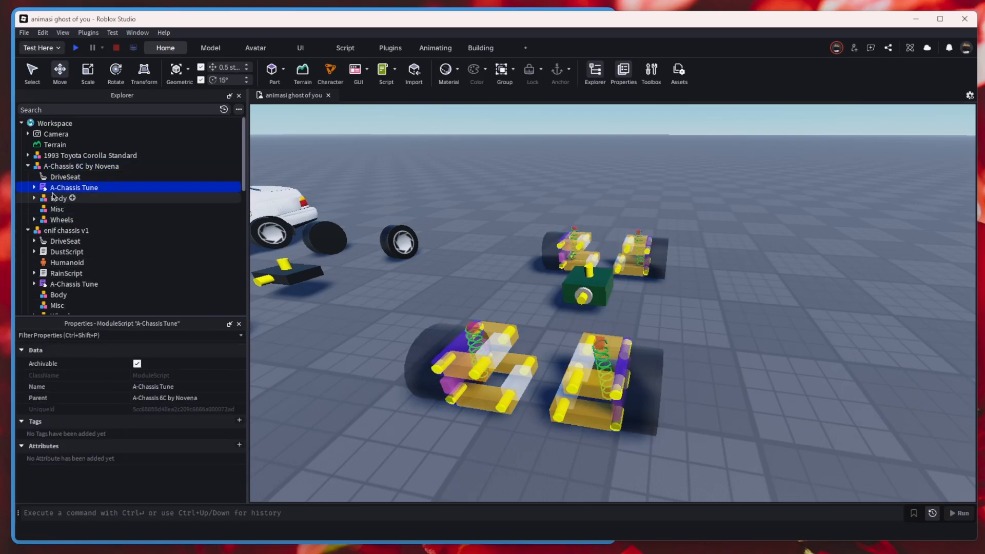
click(239, 446)
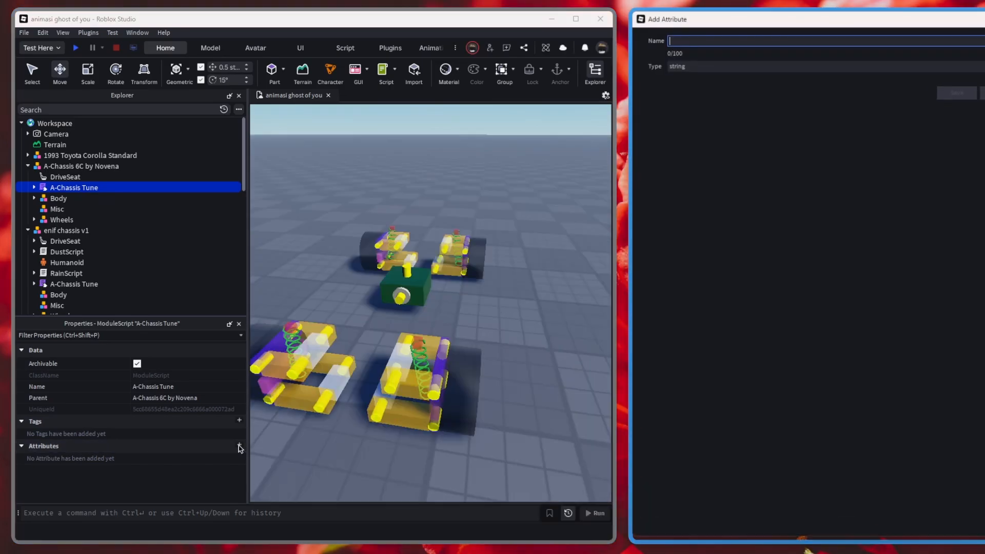
click(686, 66)
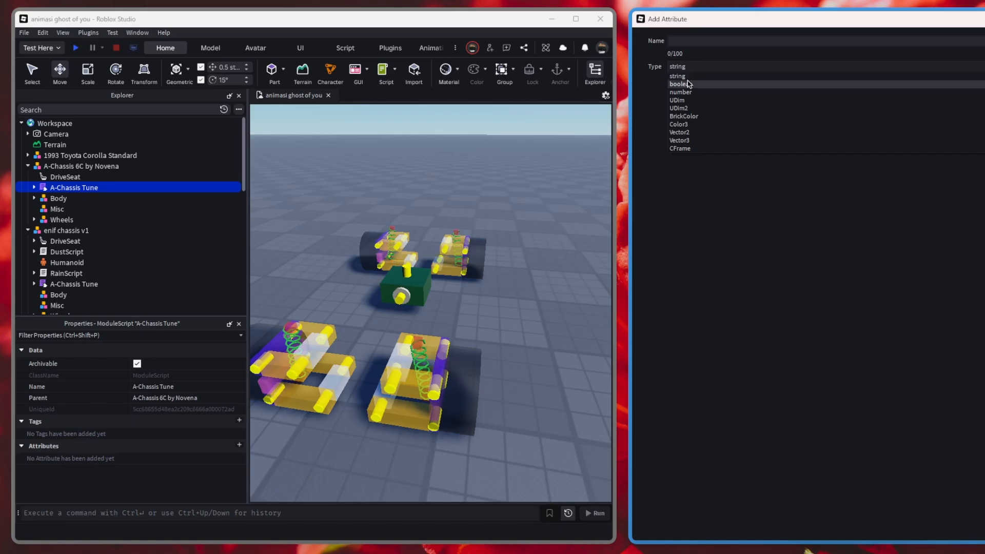
click(688, 84)
click(697, 68)
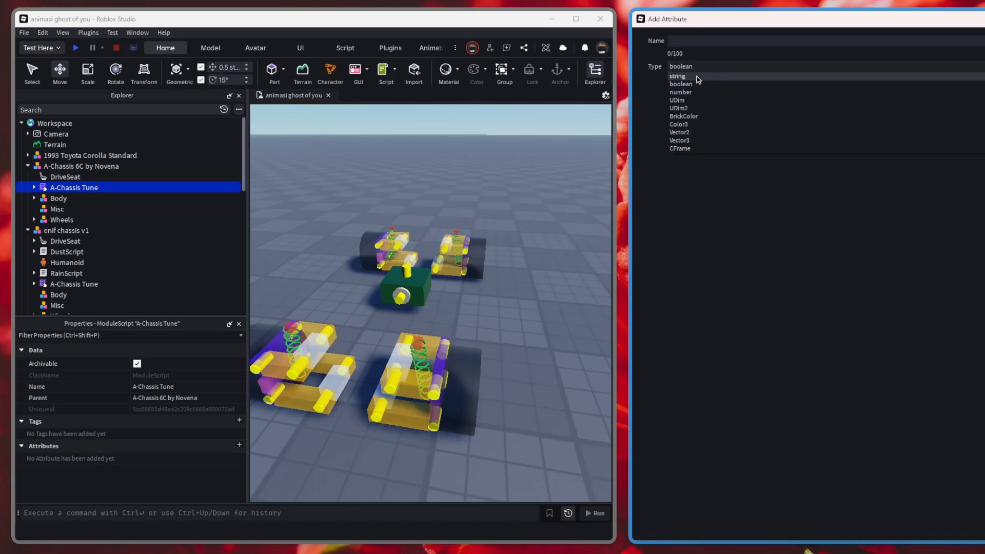
click(697, 95)
Name the new attribute Horsepower and save it.
click(709, 40)
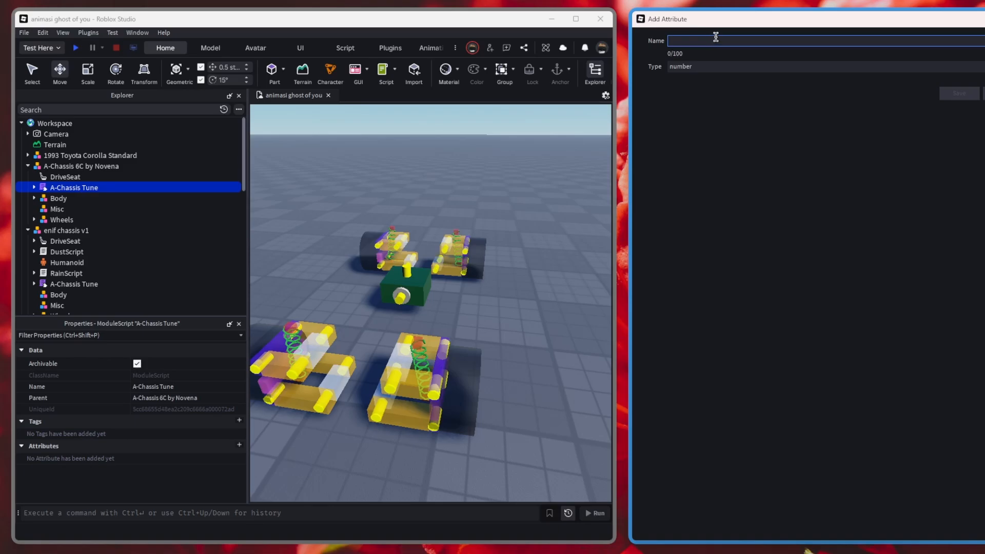
key(Caps_Lock)
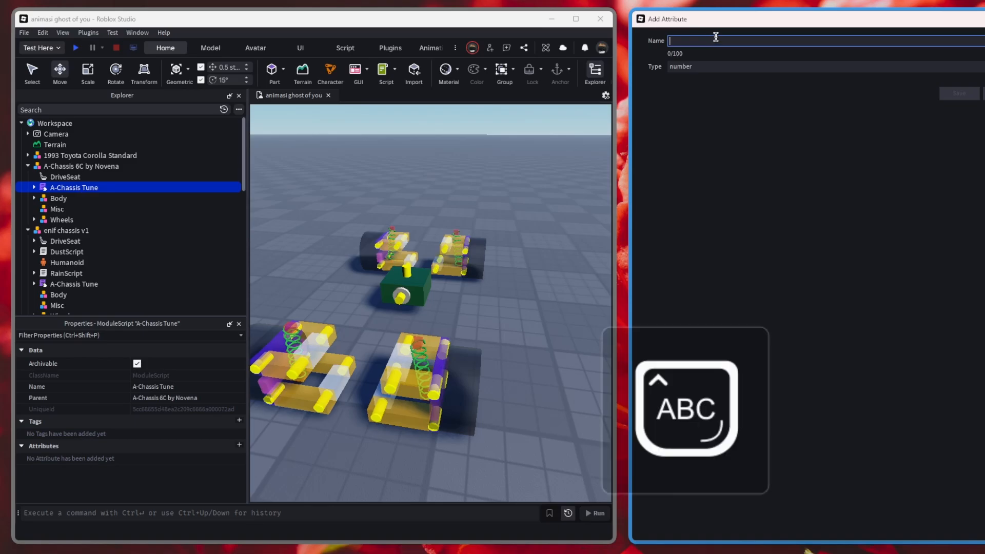
text(H)
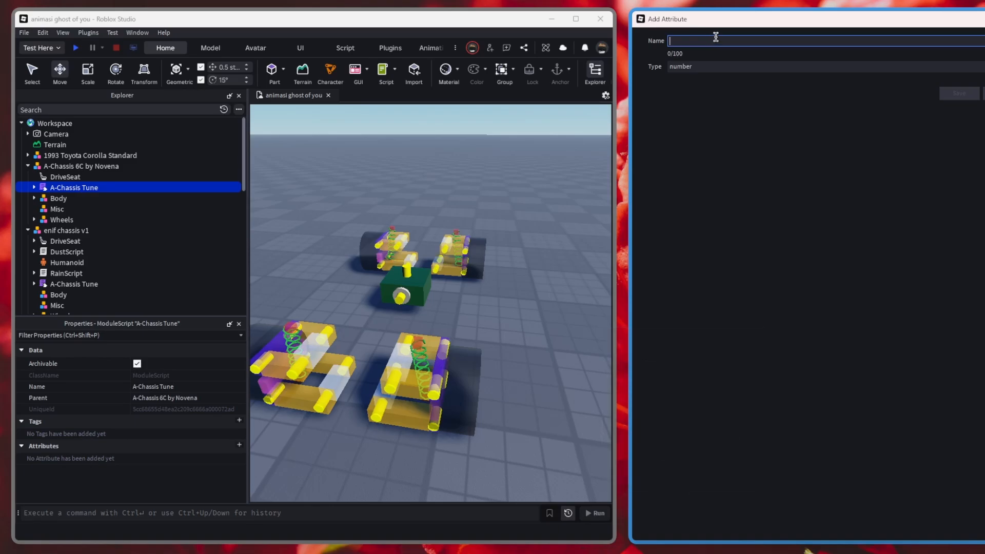
key(Caps_Lock)
text(orsepower)
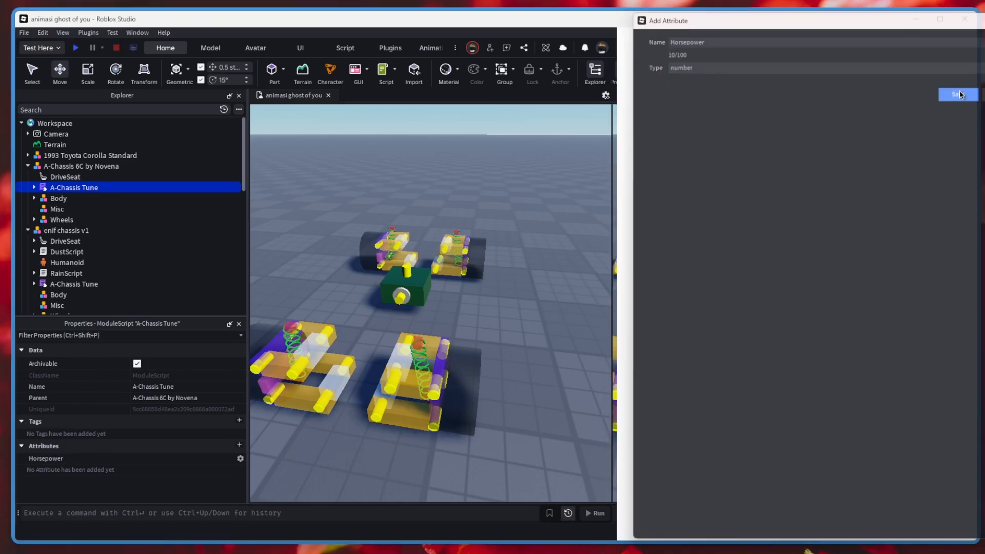
click(960, 94)
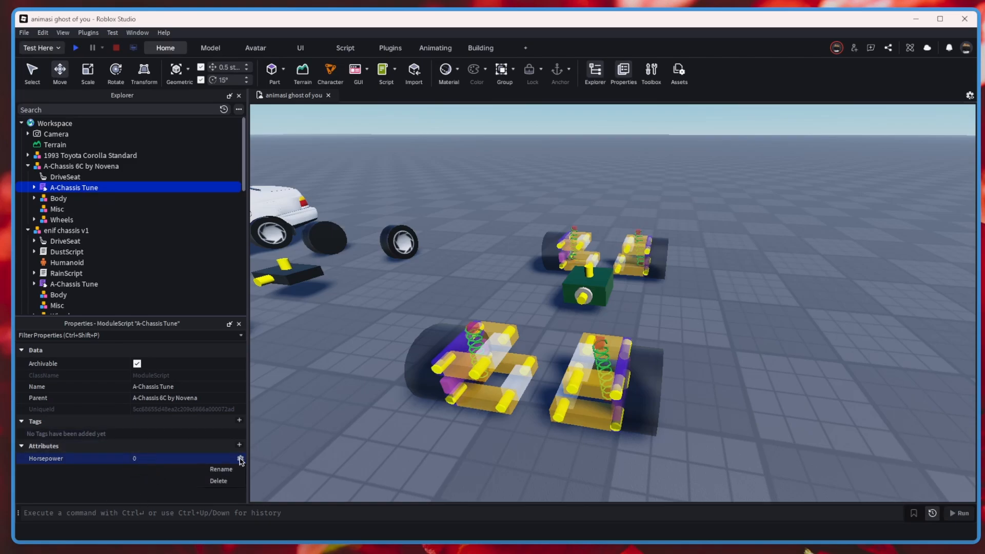
Open the A-Chassis 6C model's A-Chassis Tune script and find its horsepower setting in the Naturally Aspirated Engine section.
click(400, 460)
right_drag(528, 340, 492, 367)
scroll(528, 341, down, 3)
scroll(575, 320, up, 3)
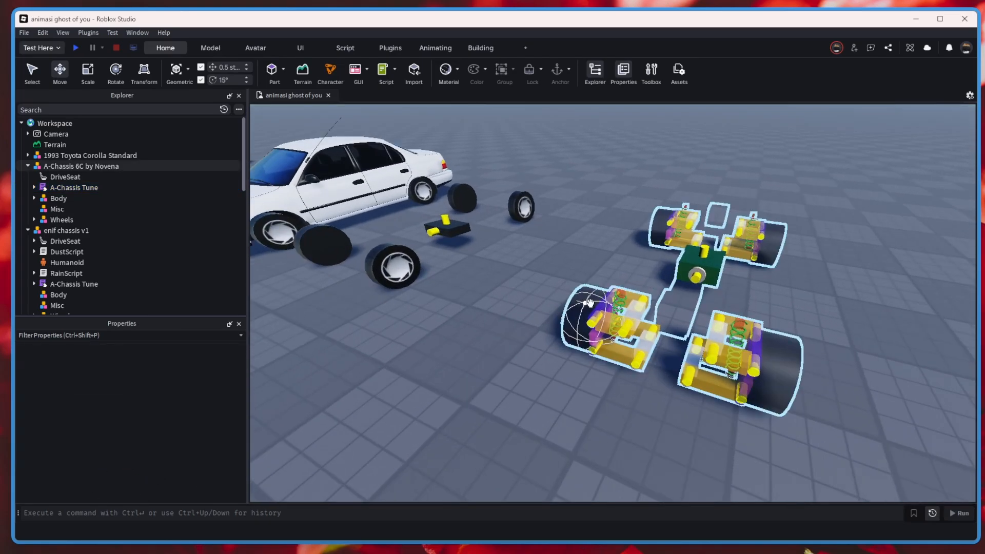
click(584, 313)
double_click(77, 187)
scroll(463, 243, down, 6)
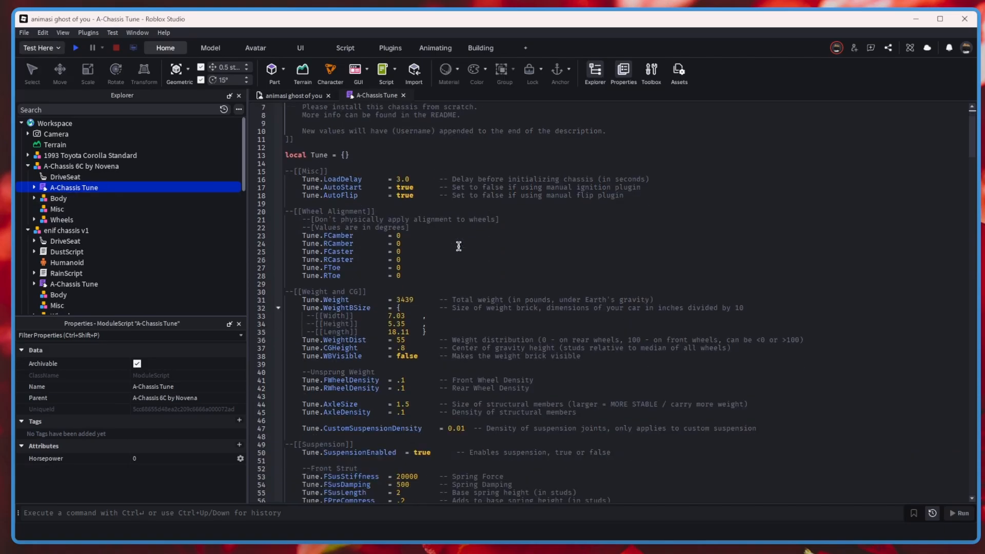
click(463, 243)
text(horsepo)
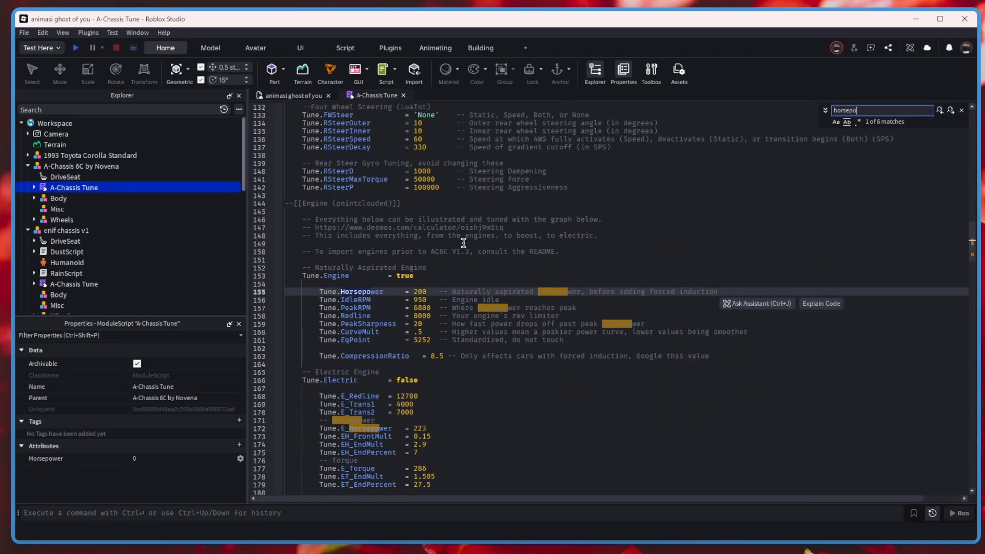
scroll(423, 226, up, 2)
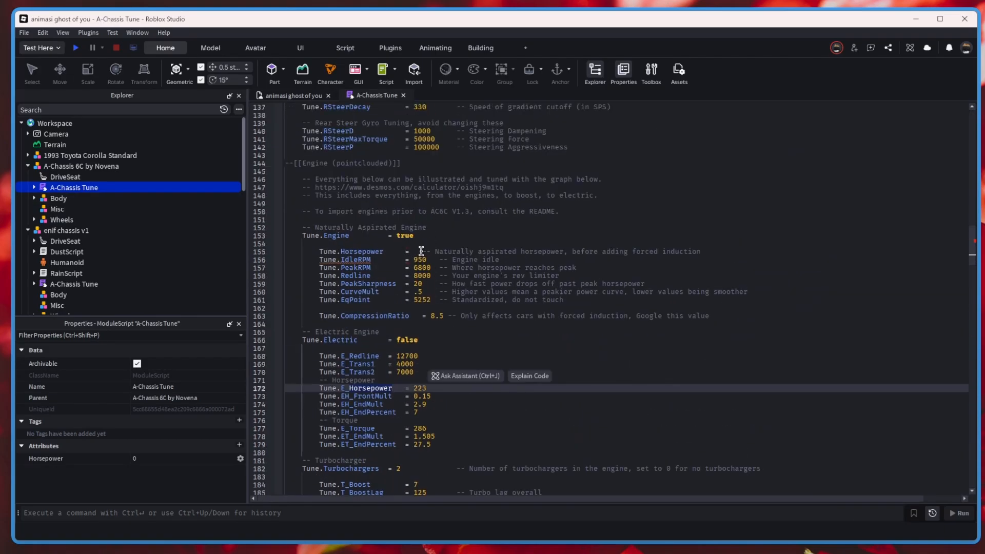
Replace the Tune.Horsepower value with script:GetAttribute("Horsepower").
click(421, 251)
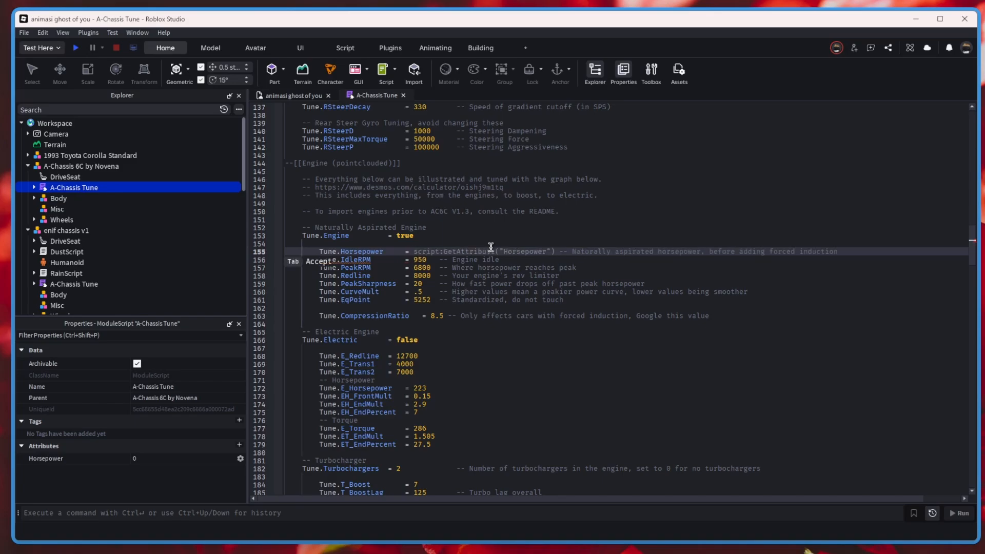
text(script:get)
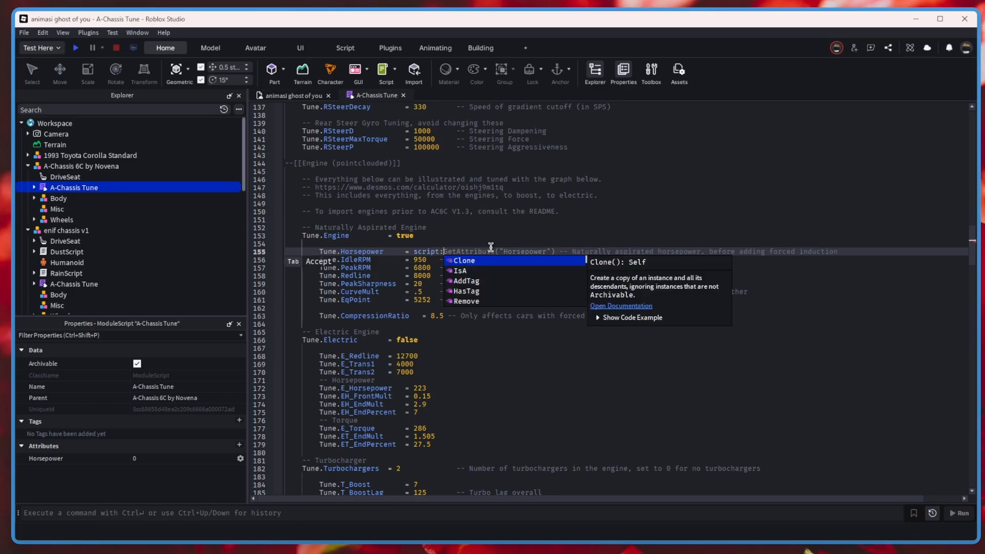
text(att)
key(Tab)
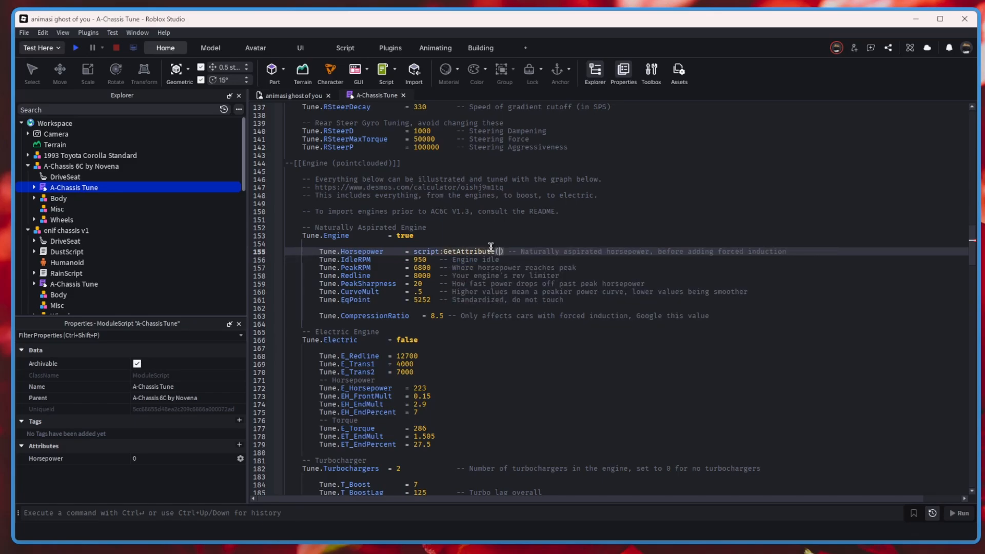
text(")
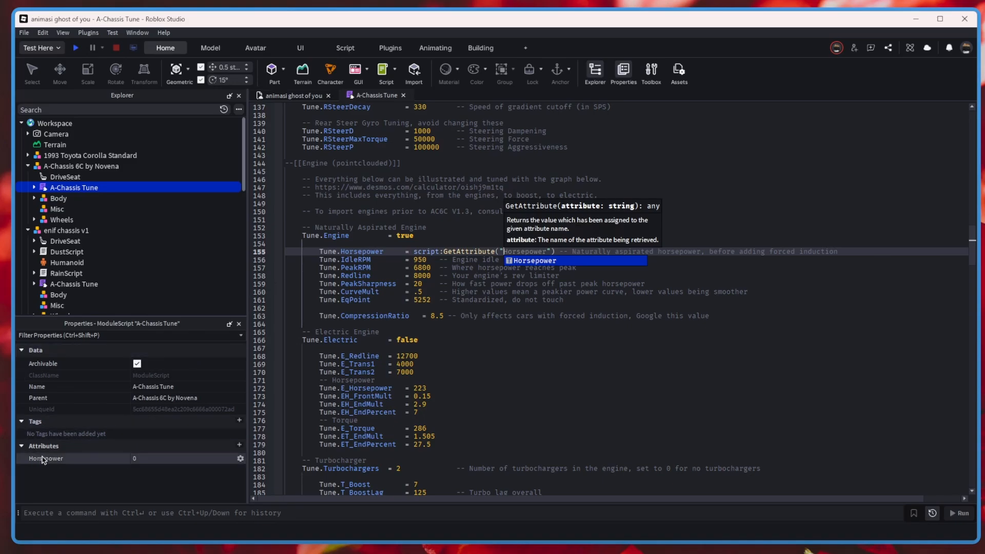
click(530, 262)
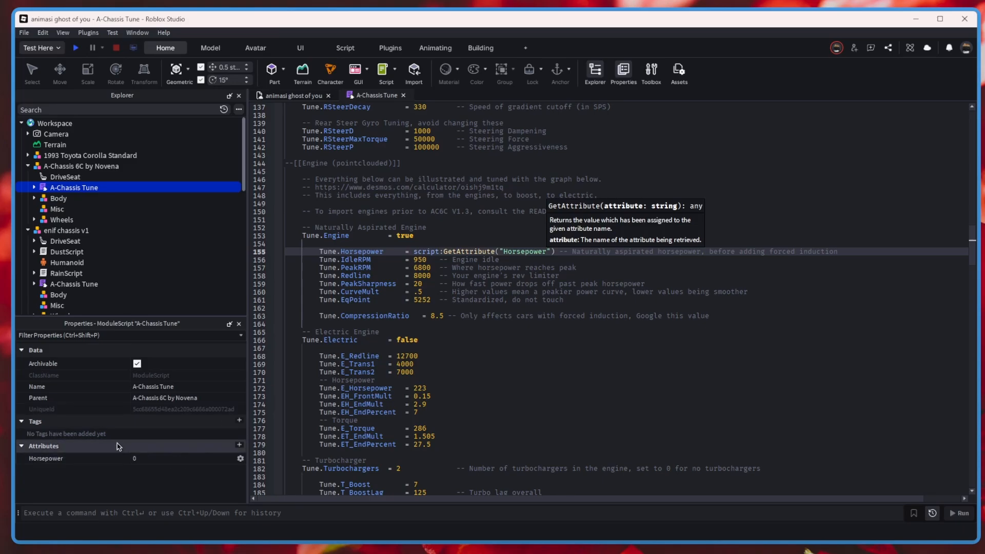
Add a number attribute named Redline to the A-Chassis 6C model's A-Chassis Tune script.
click(239, 445)
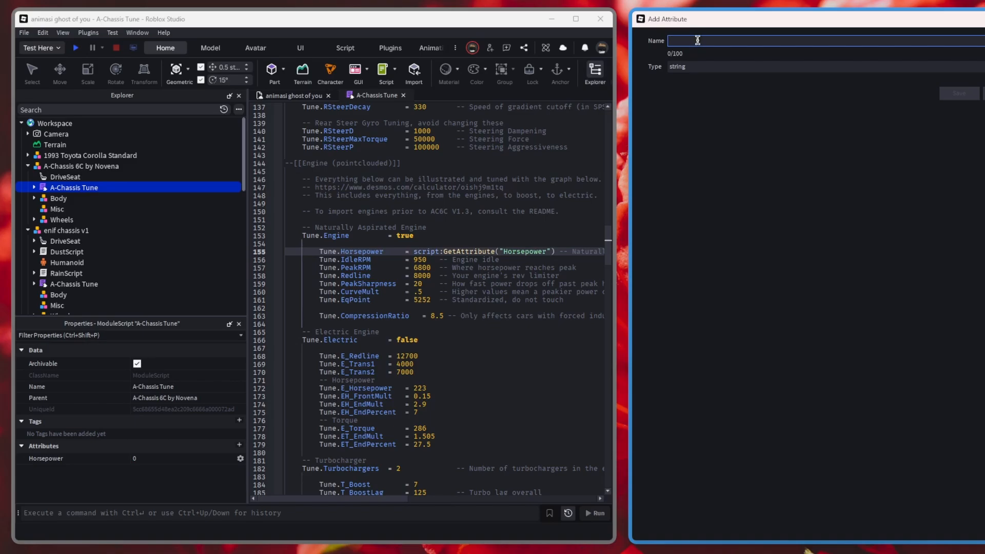
key(Caps_Lock)
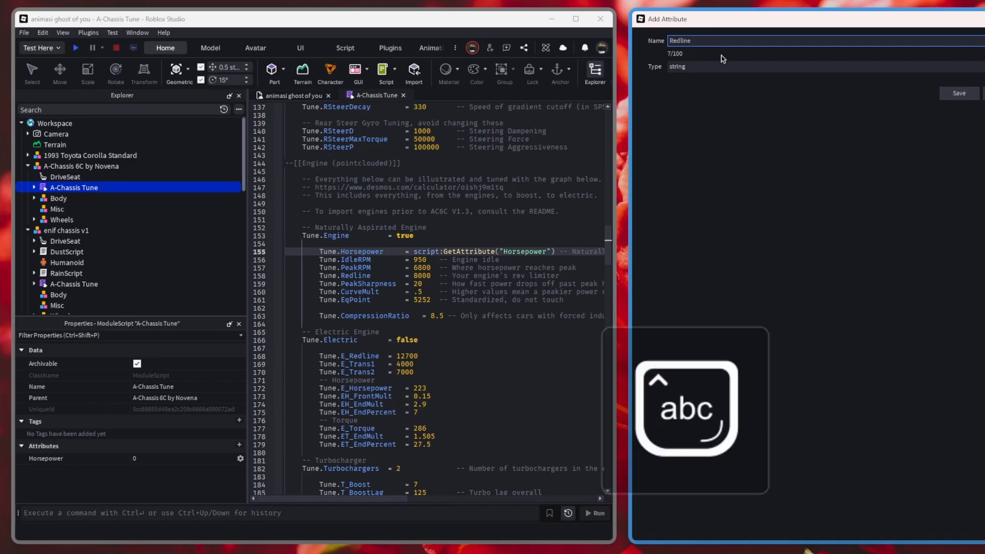
click(701, 72)
click(696, 91)
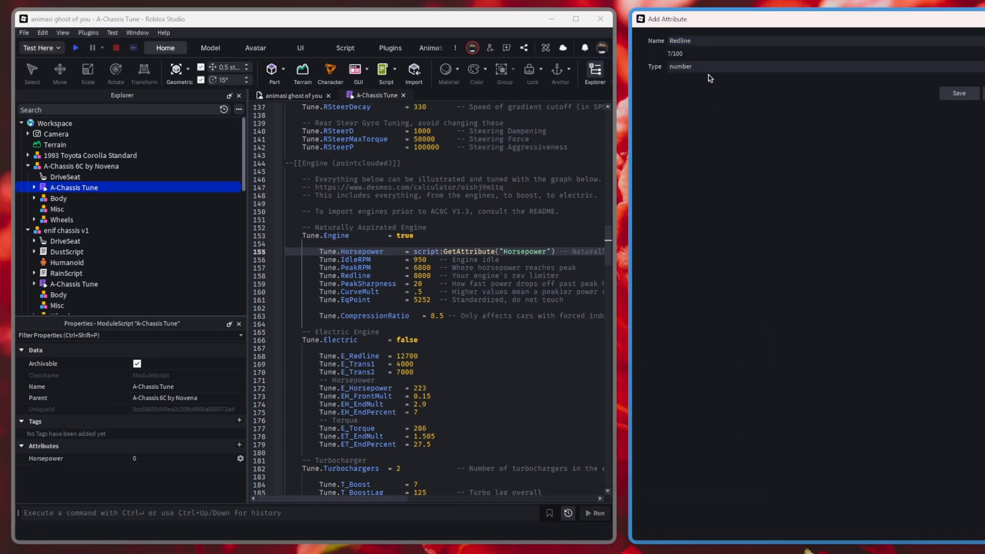
click(960, 95)
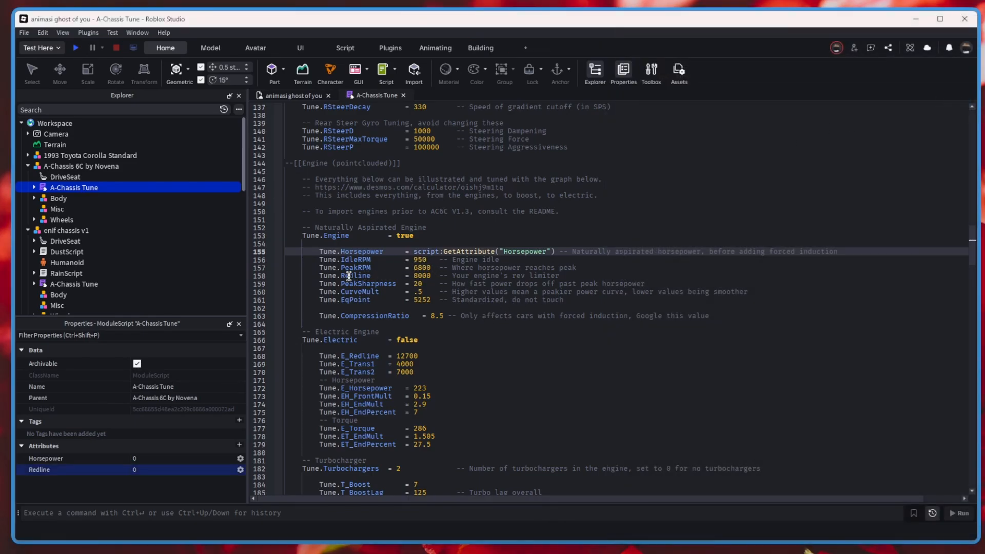
Replace the Tune.Redline value with script:GetAttribute("Redline").
double_click(421, 276)
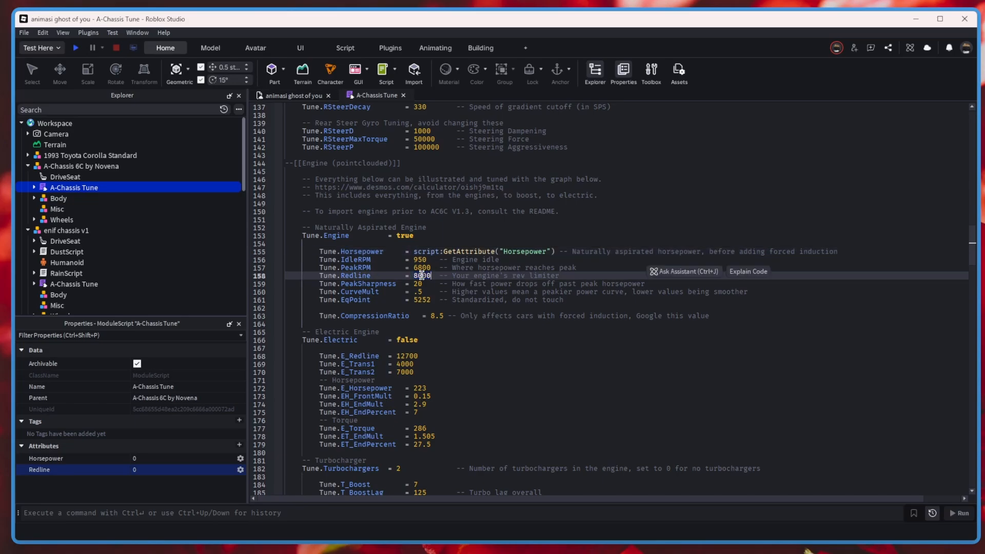
text(script:GetAttribute())
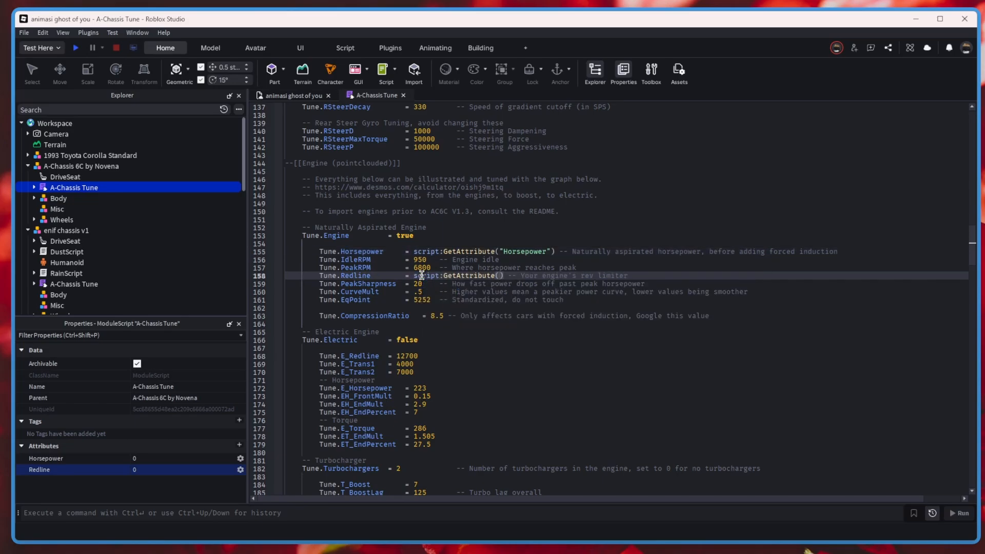
text(")
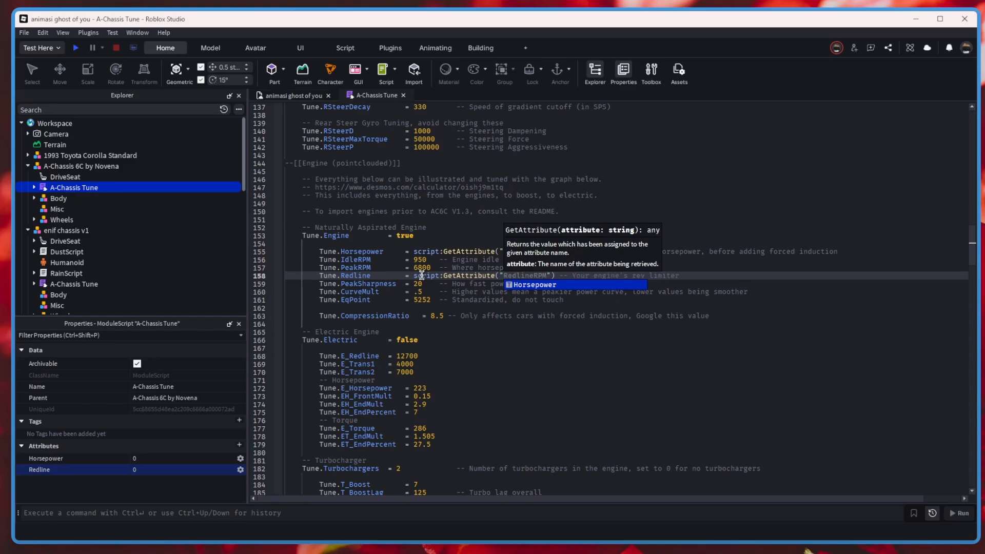
text(red)
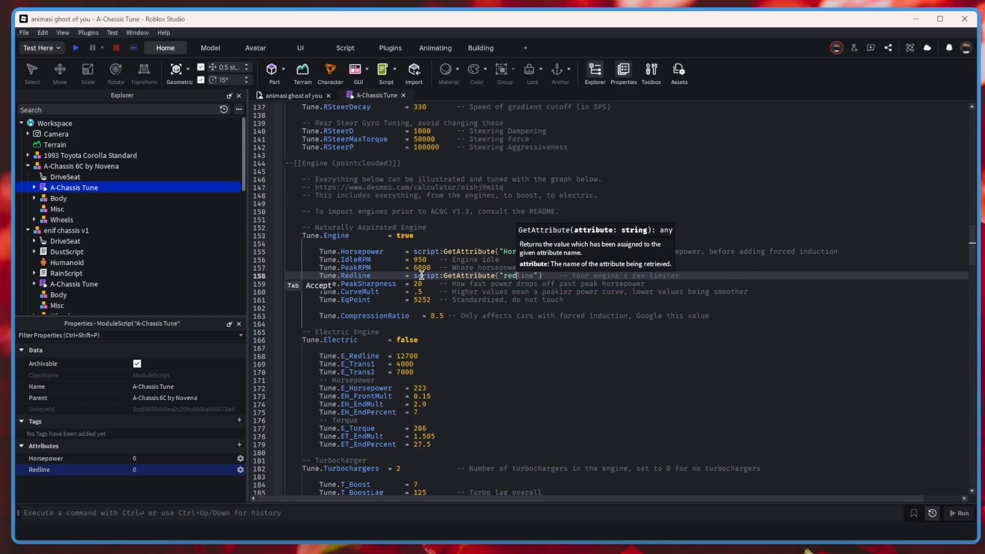
key(BackSpace)
key(BackSpace)
key(Caps_Lock)
text(R)
key(Caps_Lock)
text(edline)
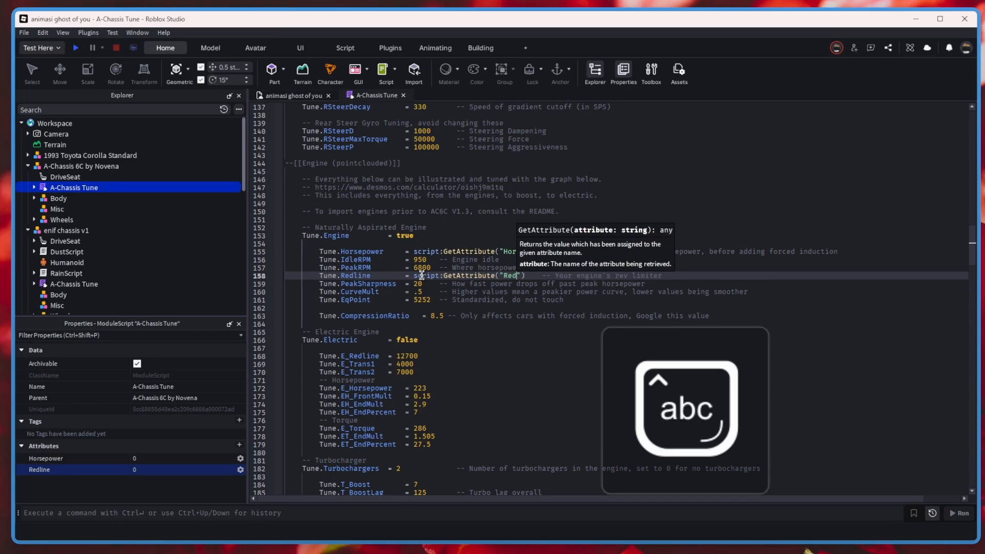
Close the edited A-Chassis Tune script and select the A-Chassis 6C model.
click(487, 293)
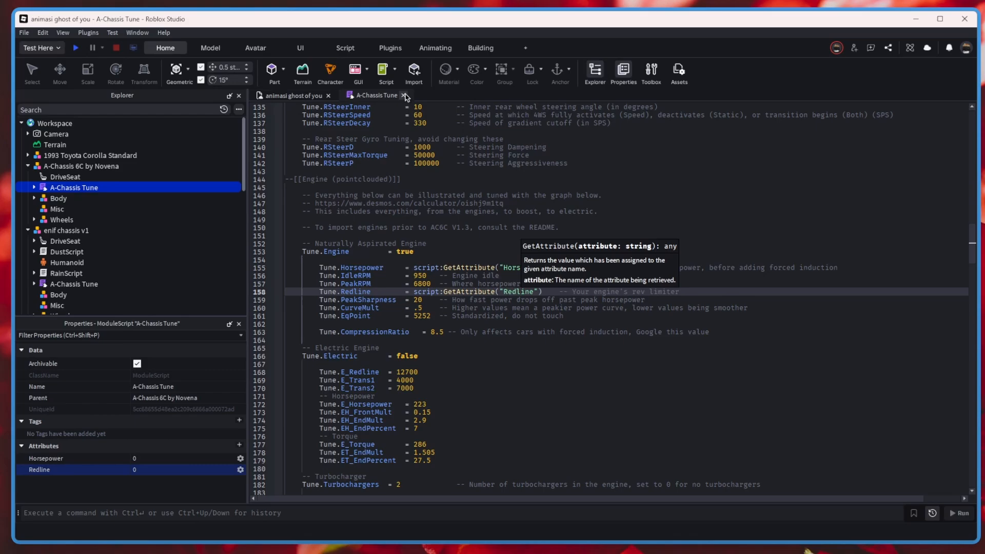
click(404, 96)
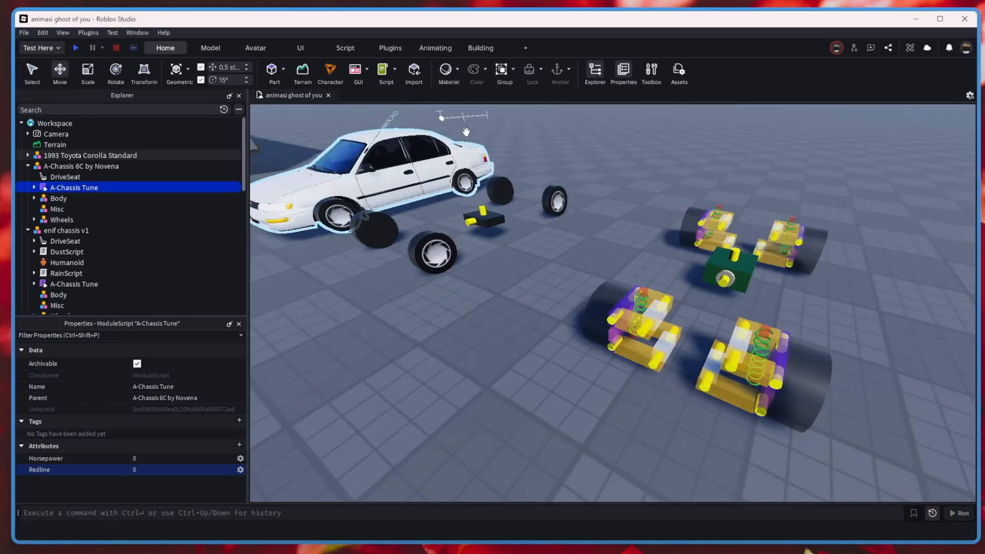
click(81, 165)
scroll(128, 411, down, 5)
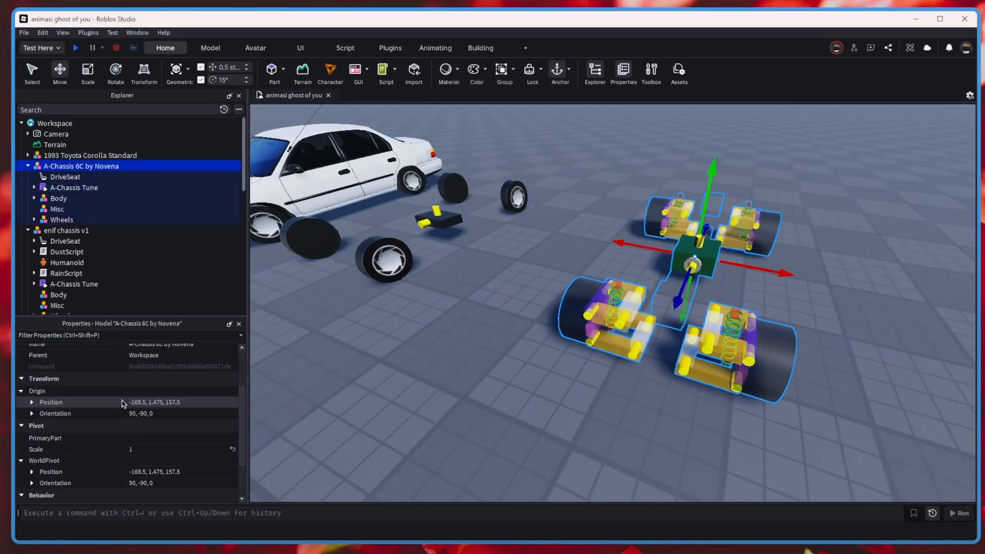
Set the Horsepower attribute to 500 and the Redline attribute to 8000 on the A-Chassis 6C model's A-Chassis Tune script.
click(74, 187)
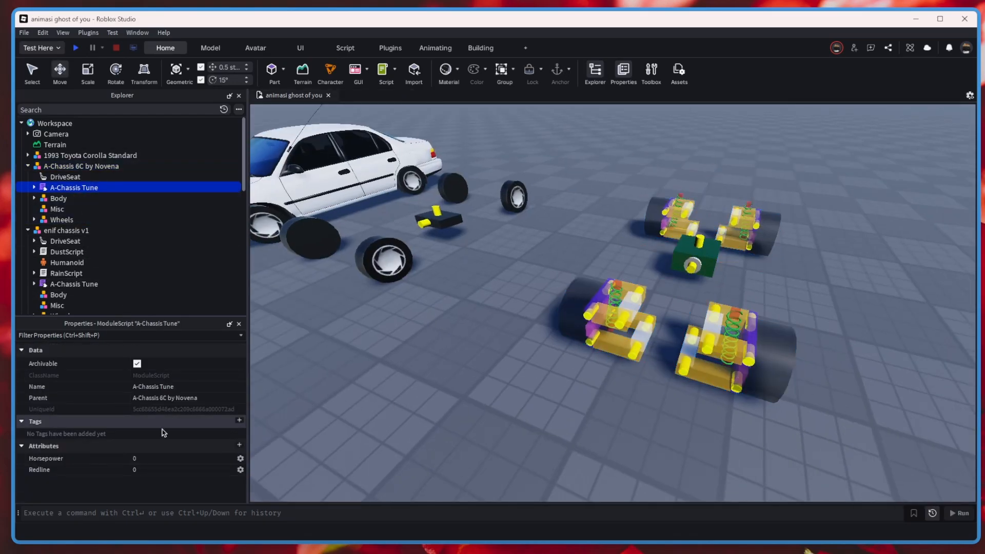
click(164, 459)
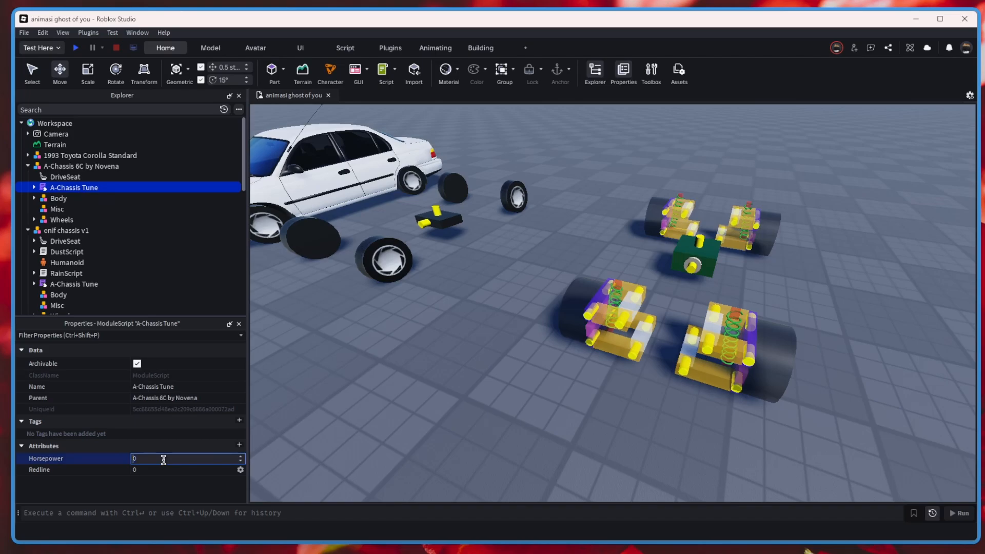
click(176, 469)
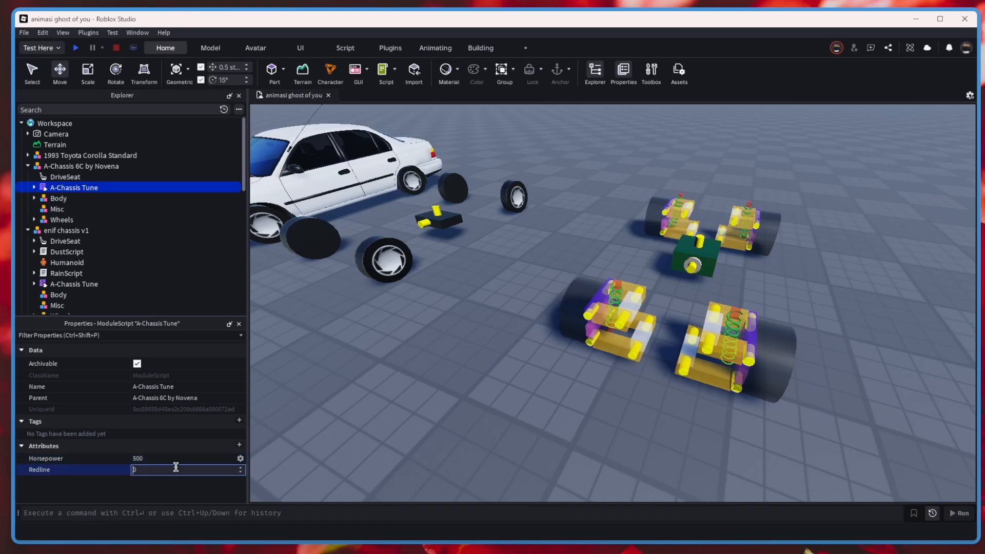
click(466, 397)
right_drag(466, 397, 492, 411)
scroll(492, 410, up, 5)
scroll(493, 400, down, 5)
Start a playtest, sit in the A-Chassis 6C model's drive seat, test it briefly and leave the seat.
click(76, 48)
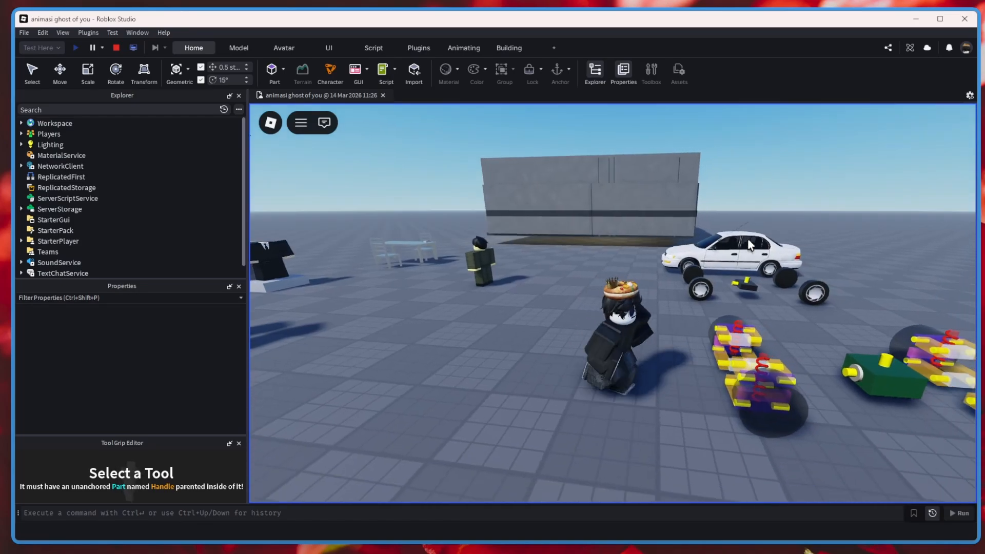
key(d)
right_drag(748, 240, 721, 234)
key(w)
scroll(723, 233, up, 3)
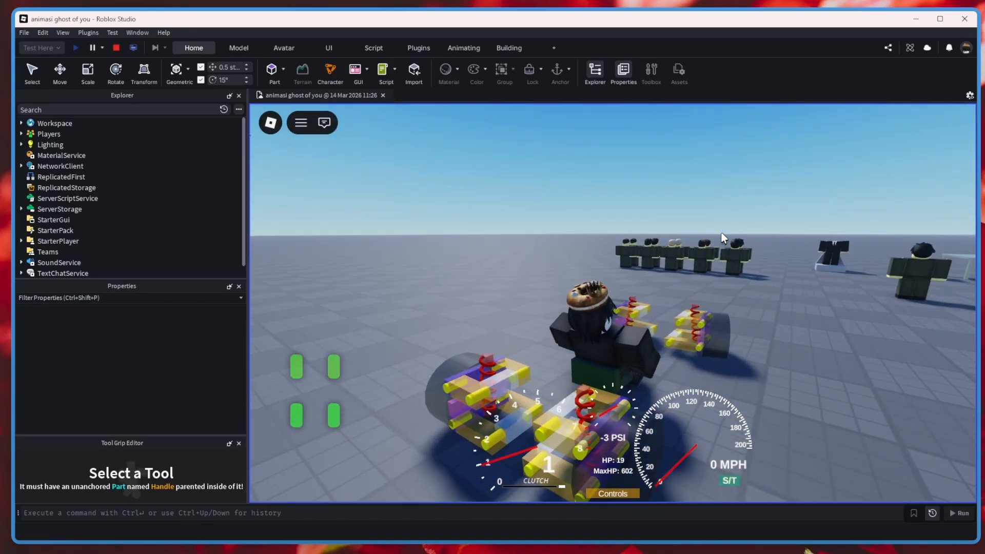
key(w)
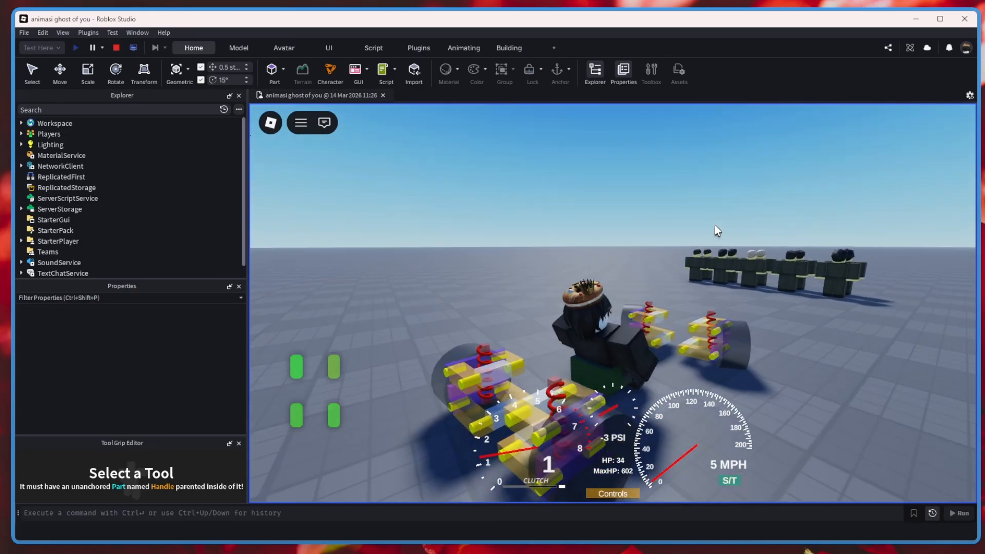
key(d)
key(s)
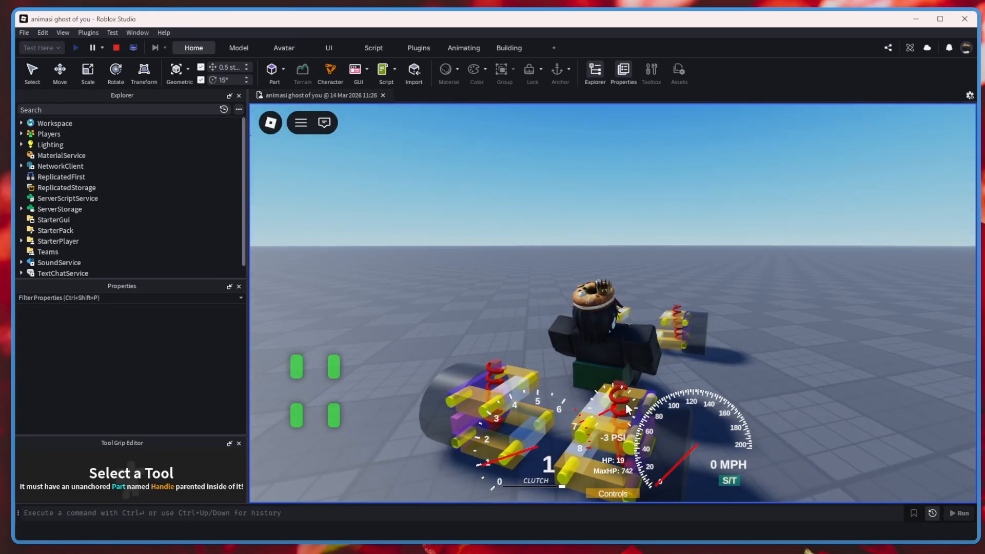
right_drag(625, 402, 605, 331)
key(space)
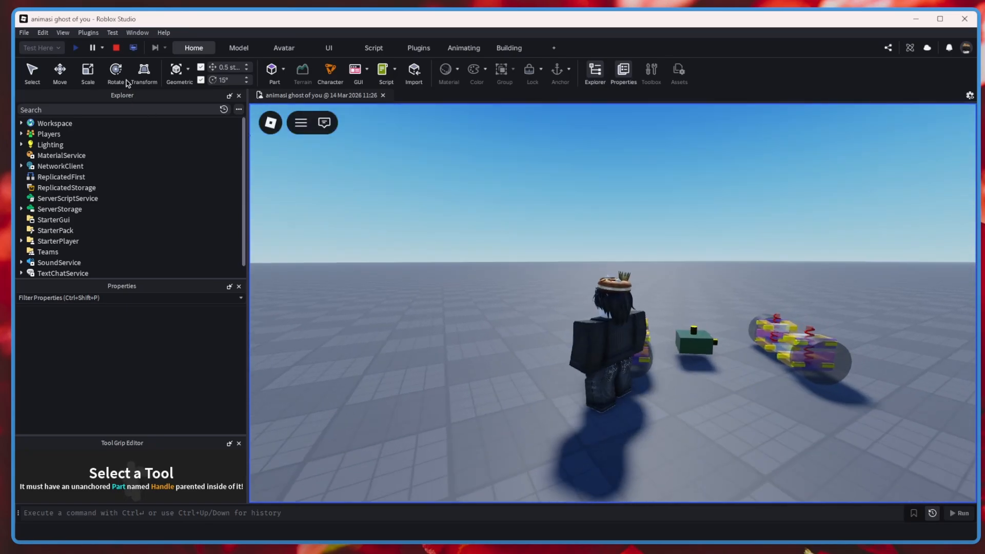
right_drag(652, 279, 666, 324)
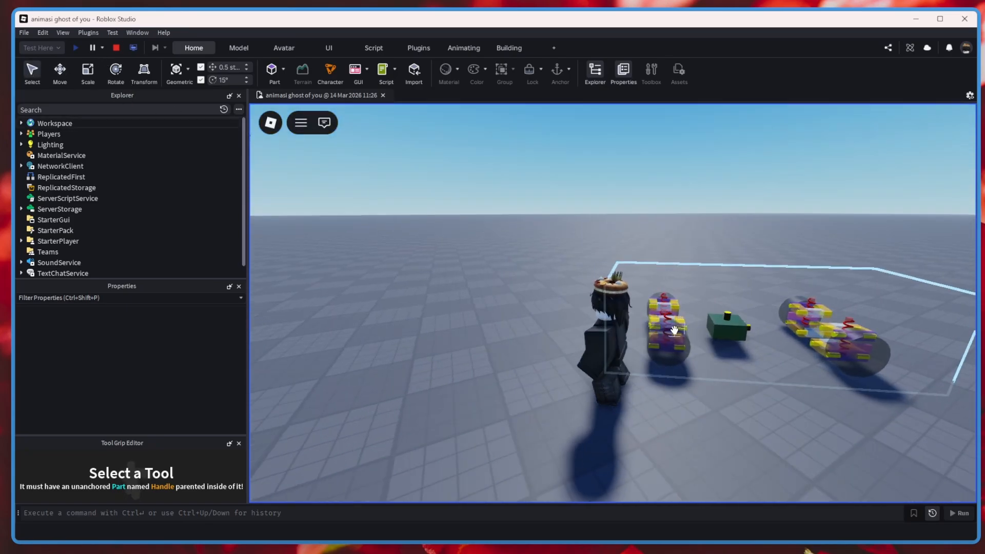
click(676, 330)
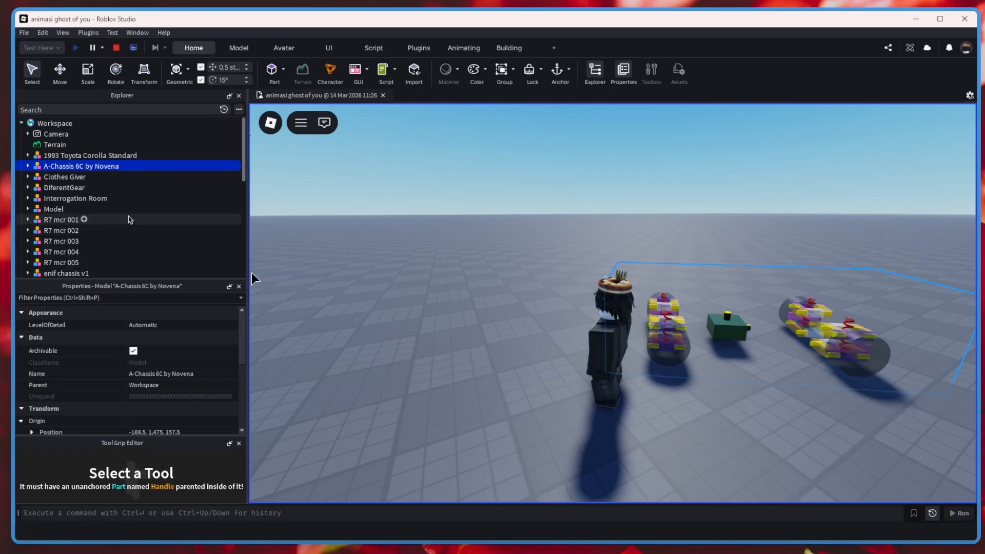
click(704, 230)
right_drag(704, 230, 675, 243)
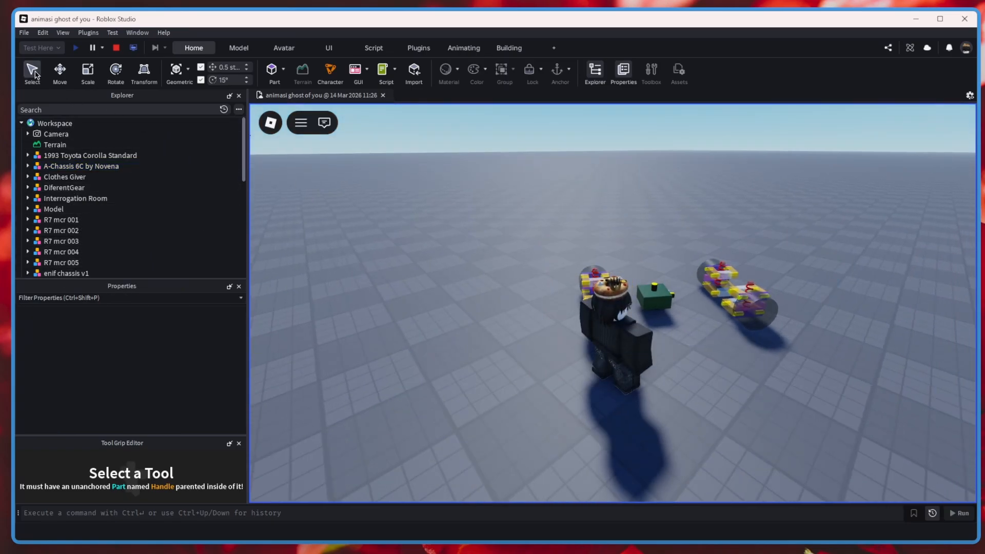
key(d)
key(w)
right_drag(569, 189, 718, 220)
key(space)
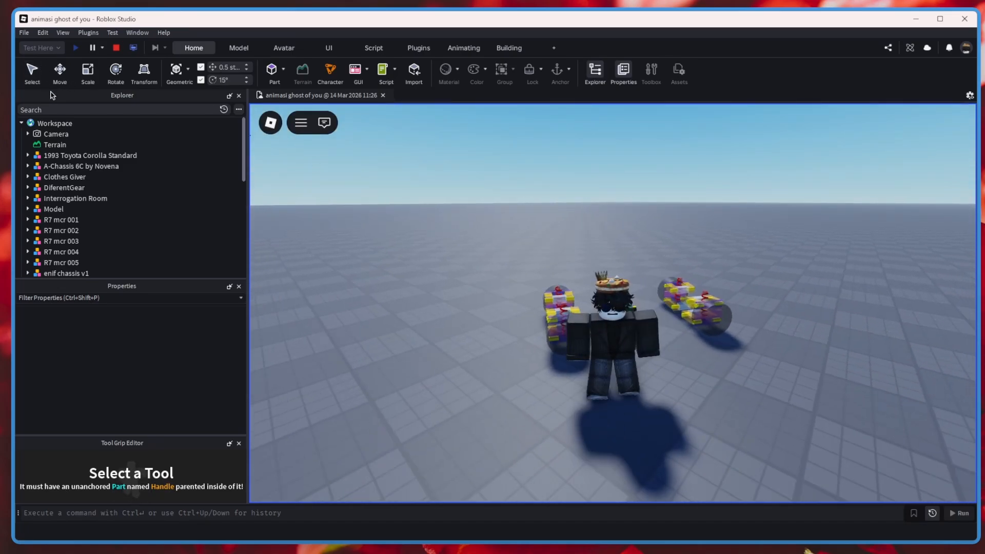
Set the Redline attribute to 10000 on the A-Chassis 6C model's A-Chassis Tune script while the playtest is running.
click(752, 354)
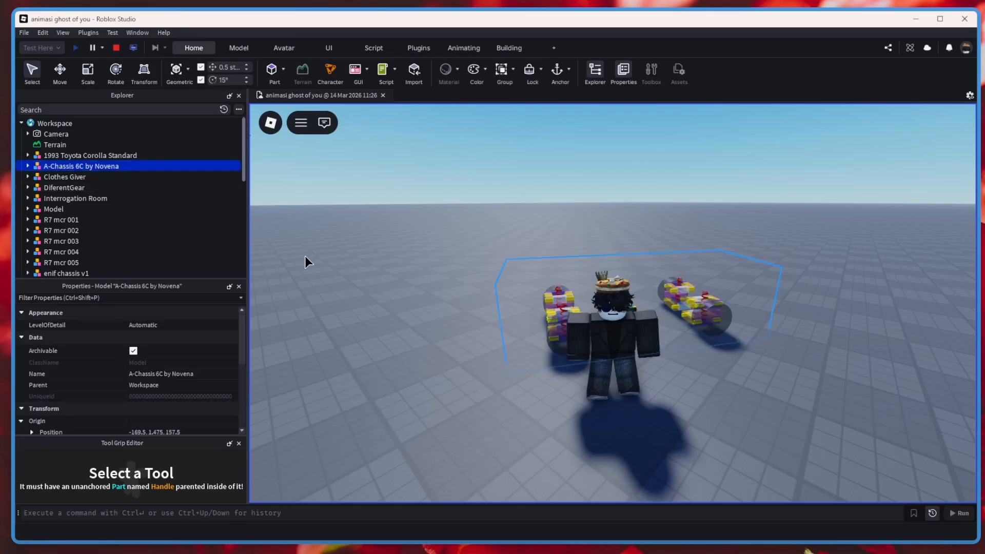
click(28, 166)
click(74, 198)
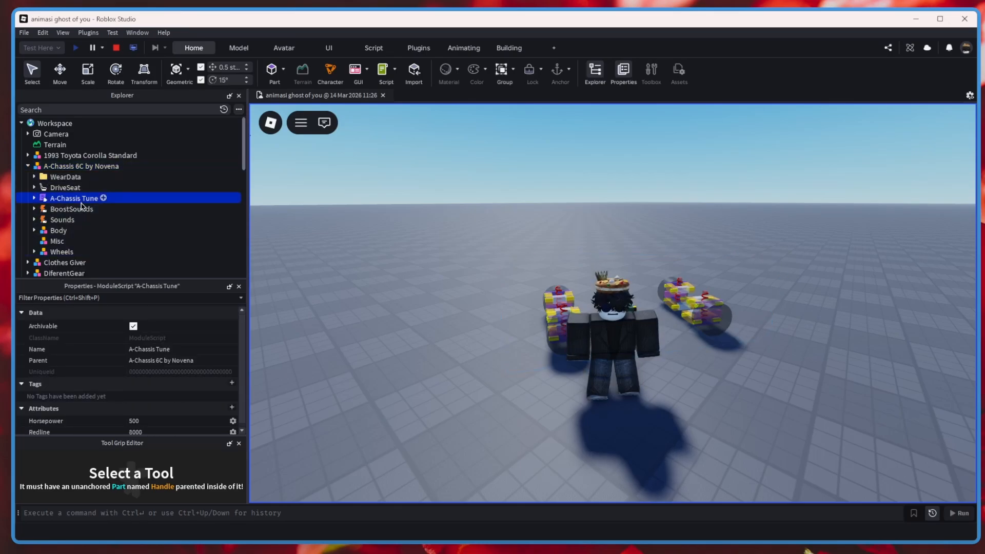
click(163, 427)
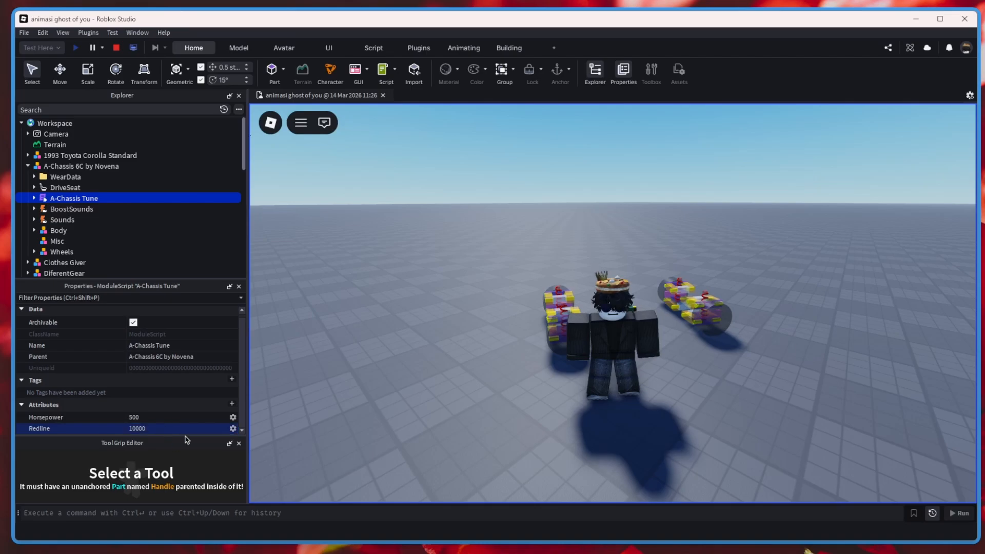
click(425, 323)
Drive the A-Chassis 6C model around the map, shifting between first and third gear to test its tuning, and end the playtest.
key(w)
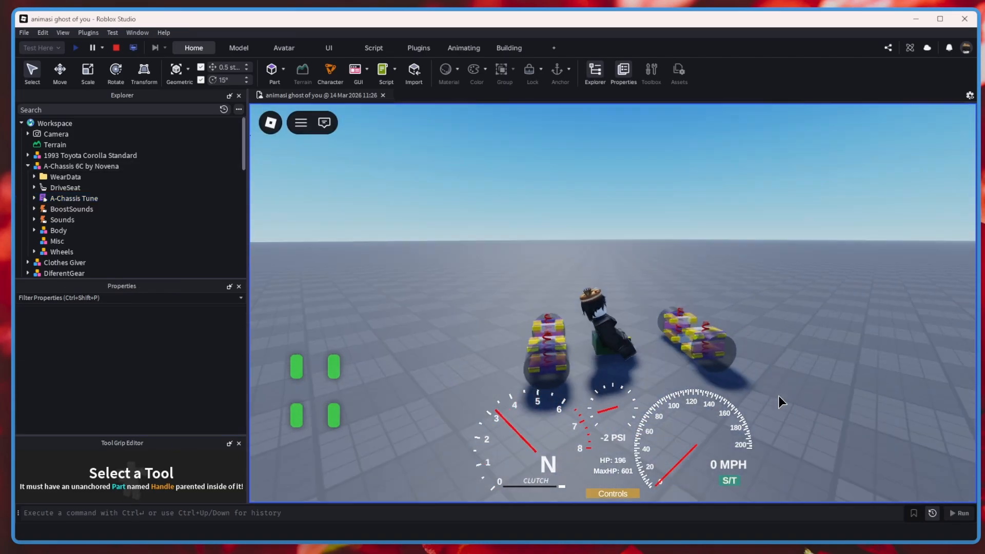
right_drag(778, 395, 778, 395)
key(e)
key(w)
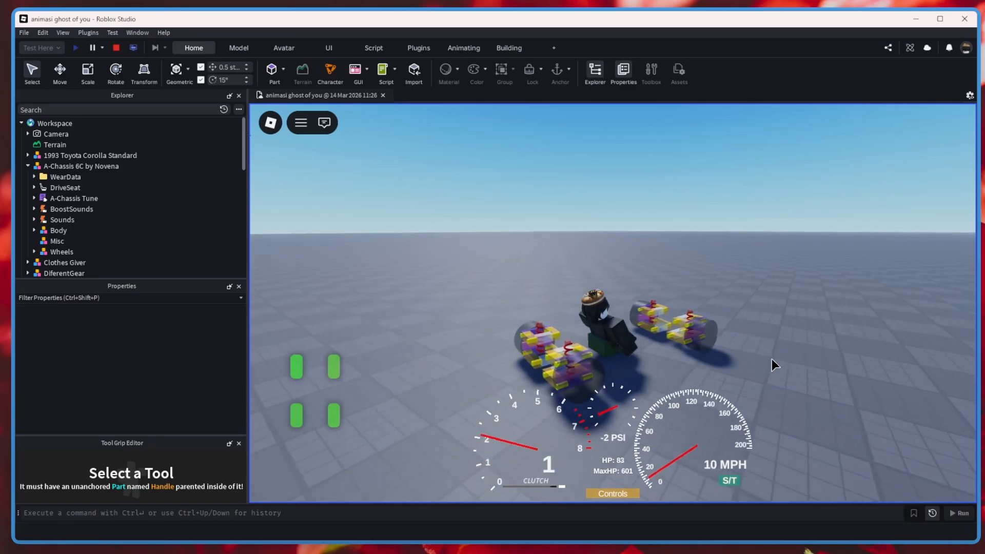
key(e)
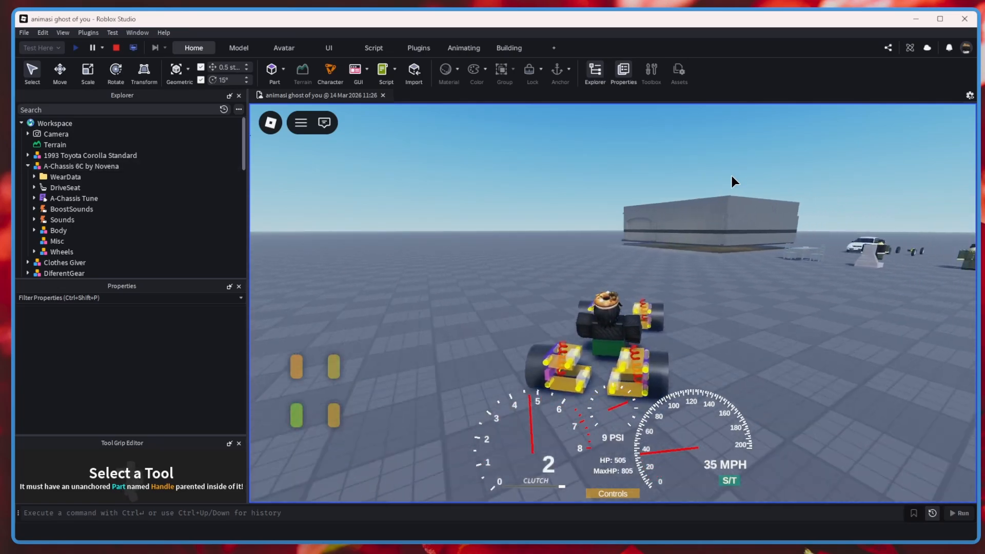
key(a)
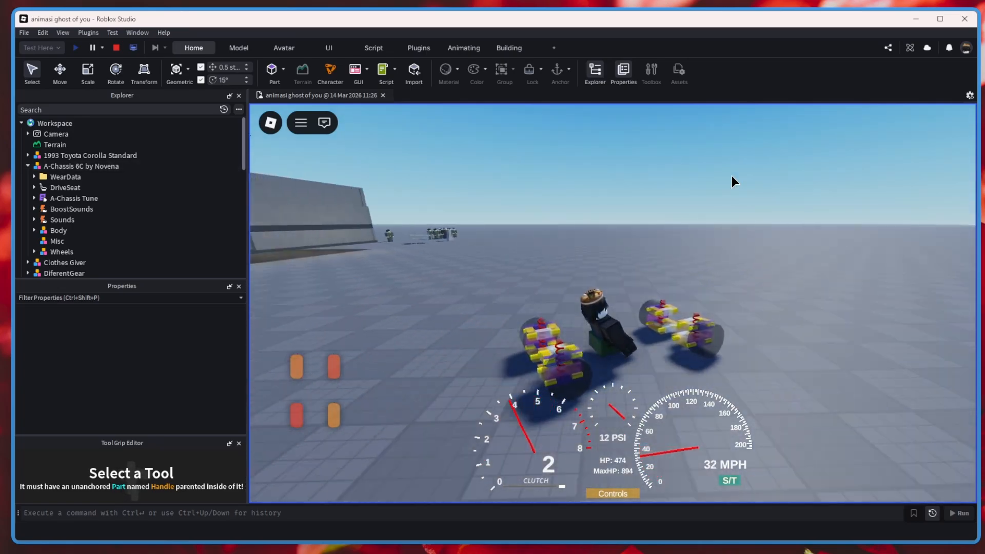
key(w)
key(q)
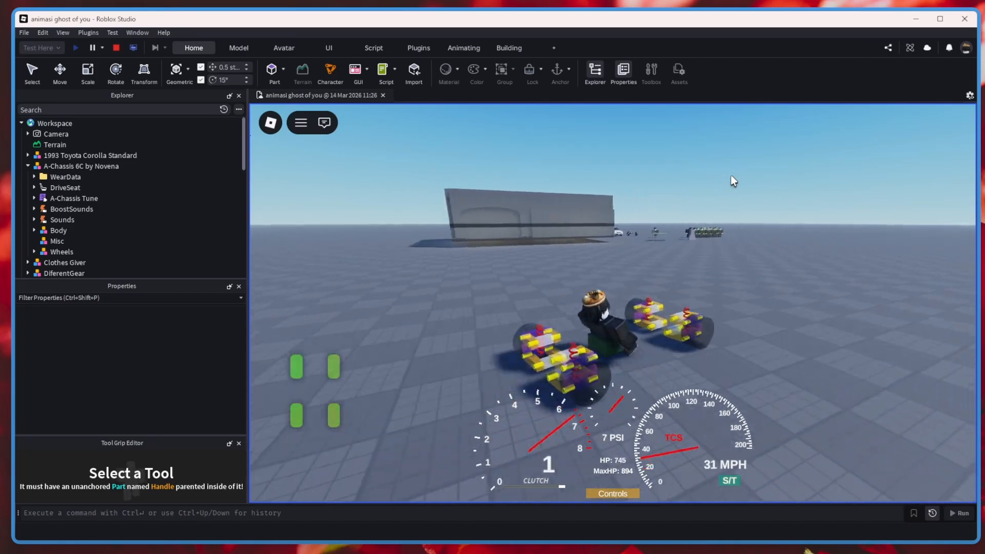
key(e)
key(a)
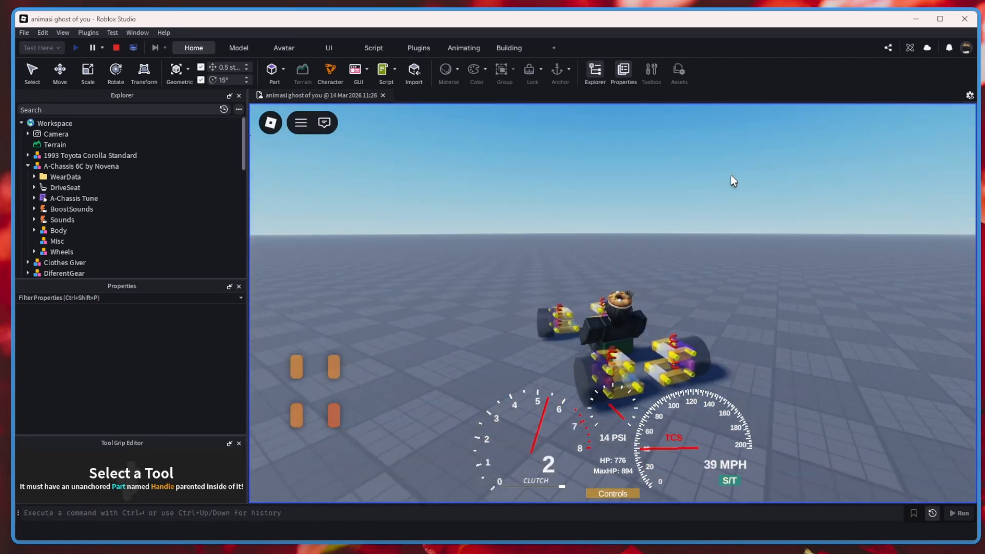
key(q)
key(w)
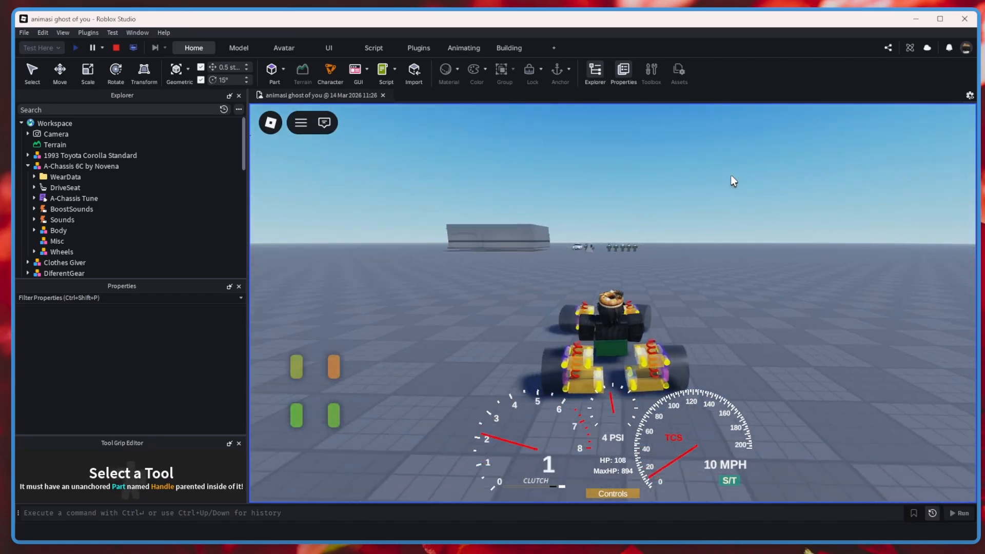
key(a)
key(e)
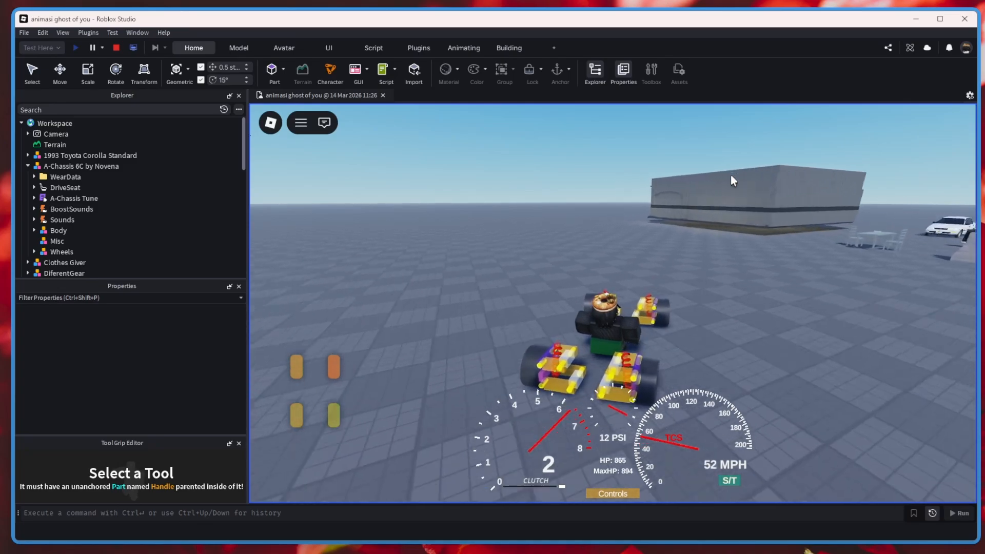
key(e)
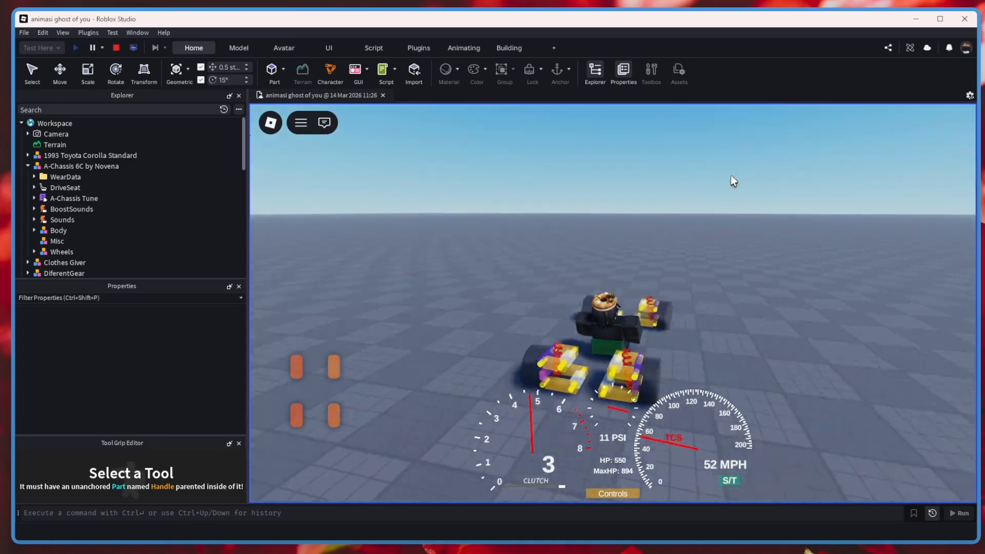
key(d)
key(q)
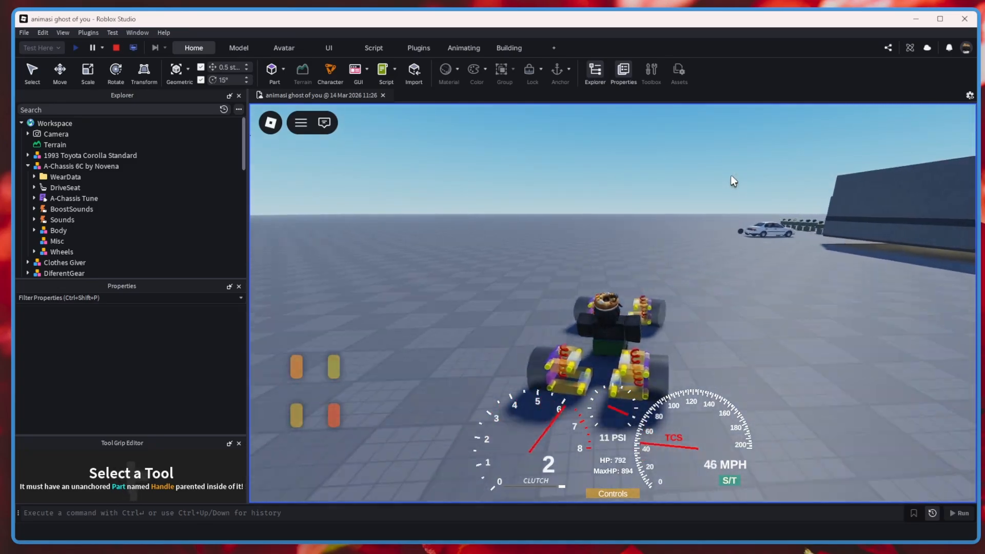
key(d)
key(q)
key(e)
key(d)
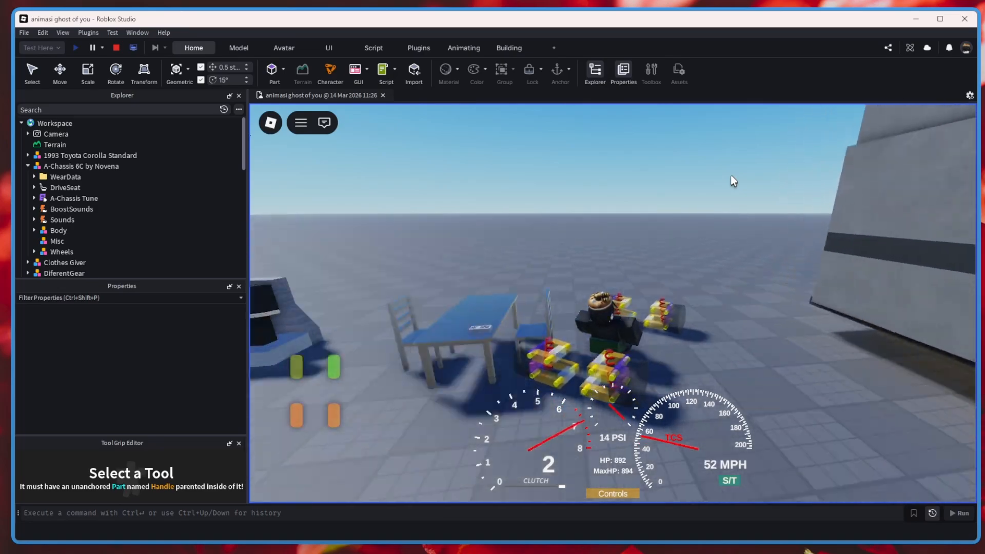
key(s)
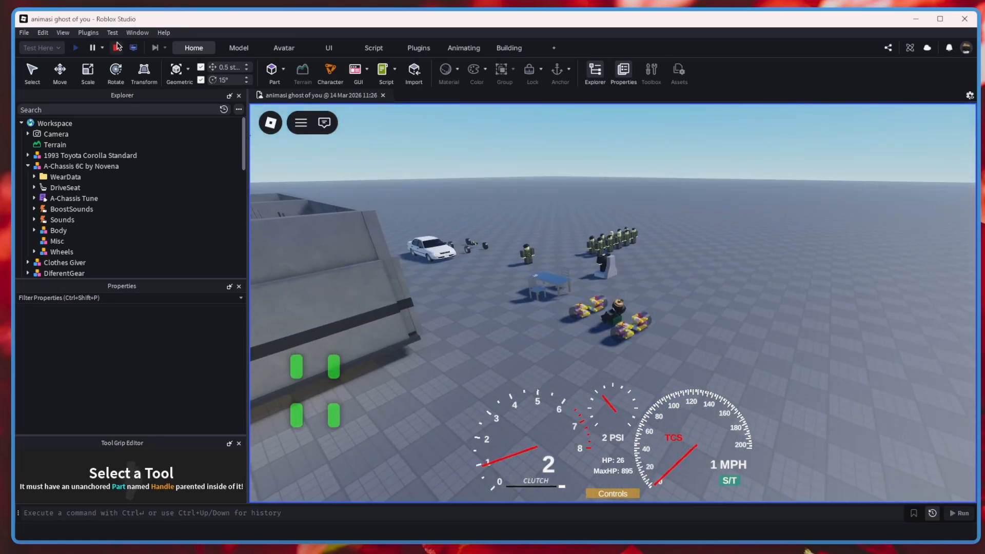
click(117, 47)
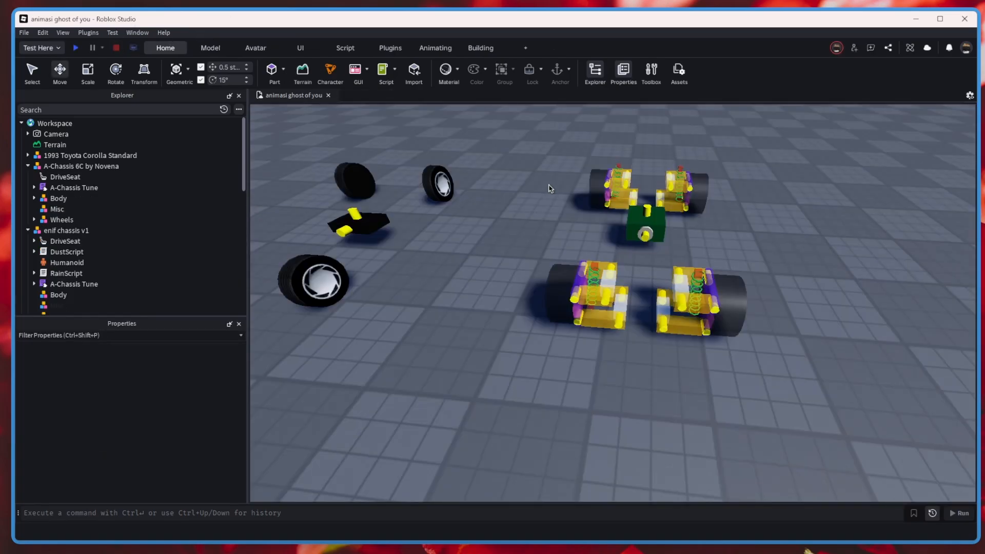
key(a)
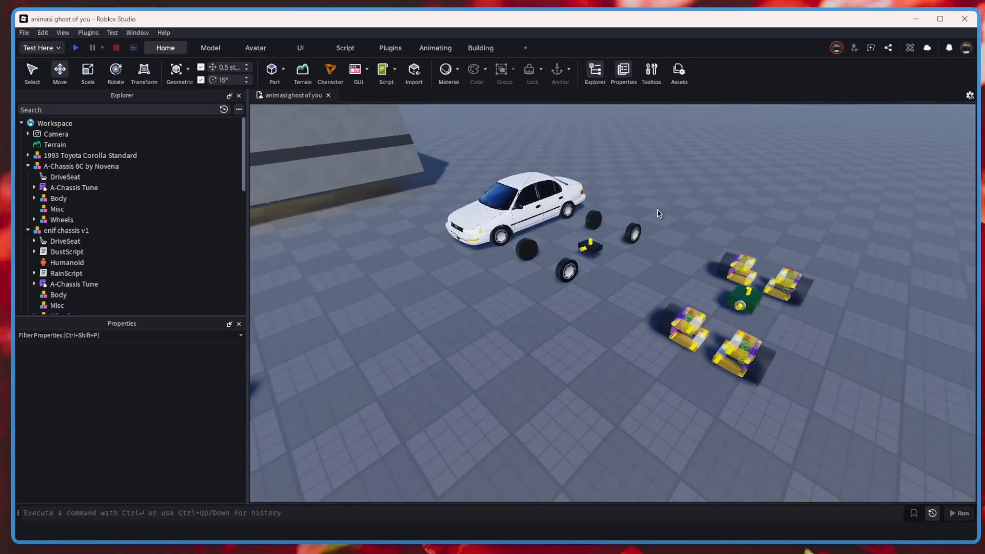
key(w)
key(d)
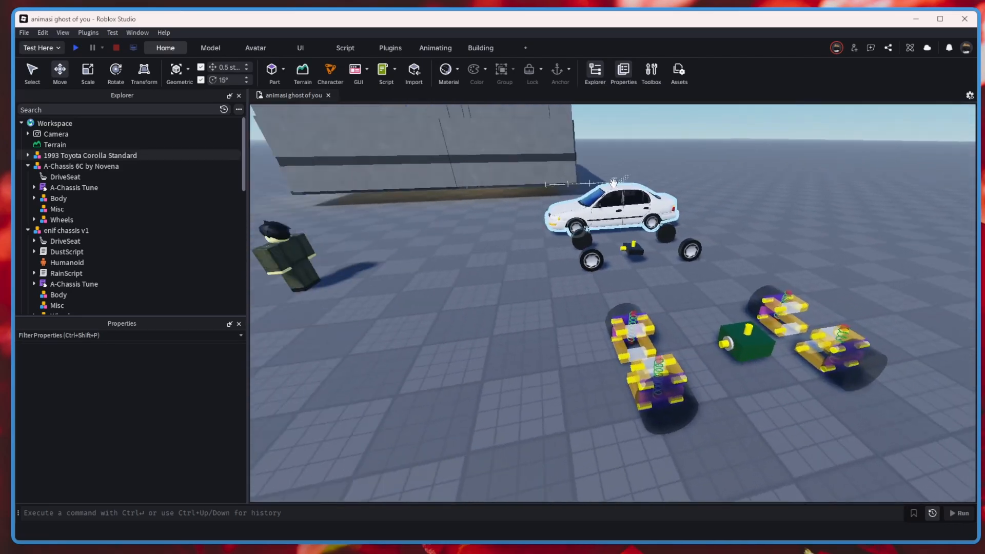
key(a)
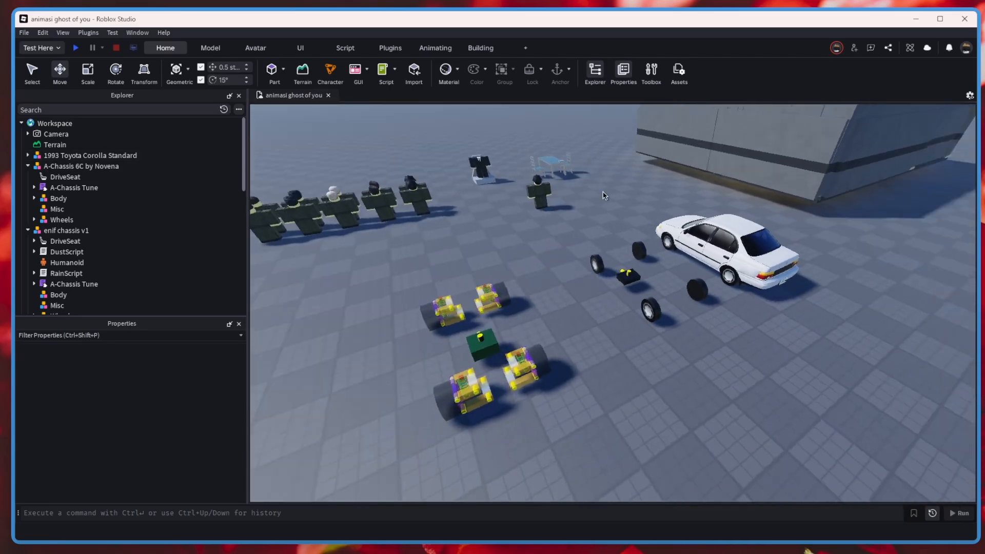
key(a)
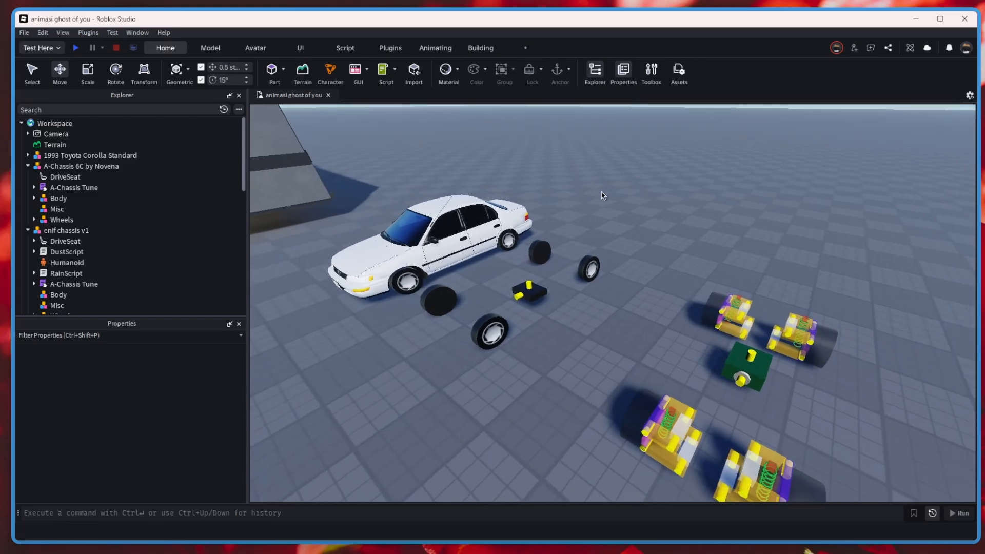
key(w)
key(s)
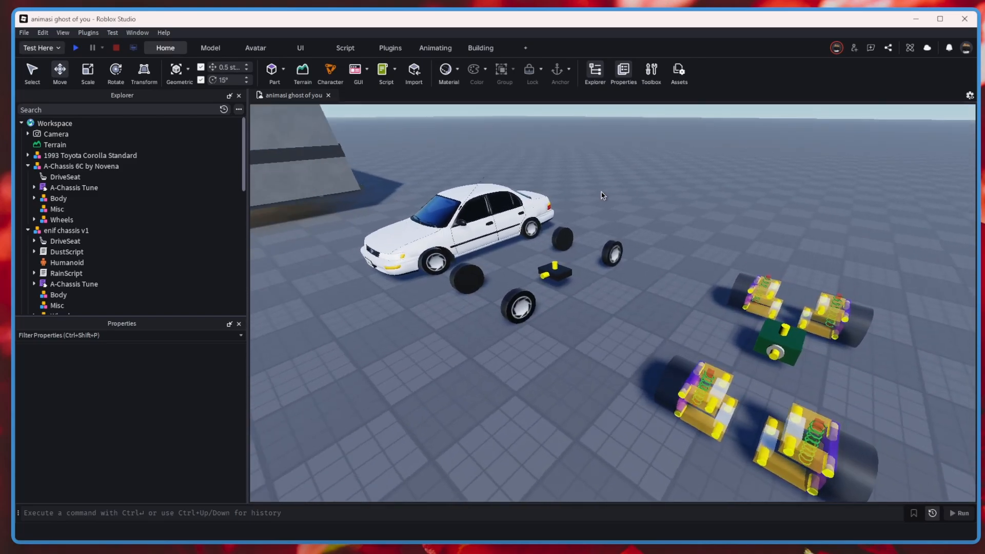